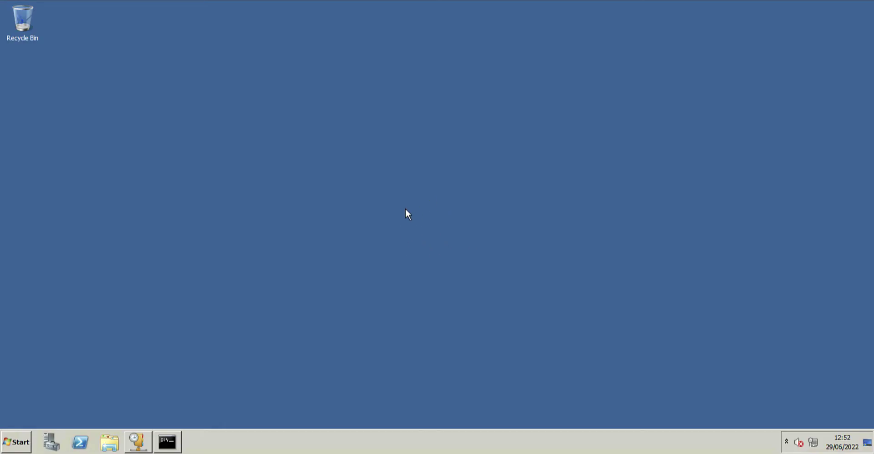
- Check the Windows version with winver in a command prompt
{"action": "left_click", "coordinate": [167, 441]}
{"action": "type", "text": "winver"}
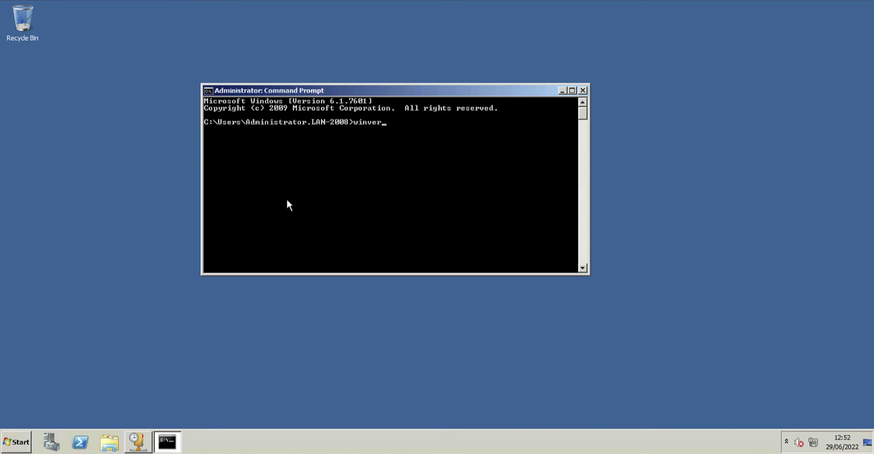
{"action": "key", "text": "Return"}
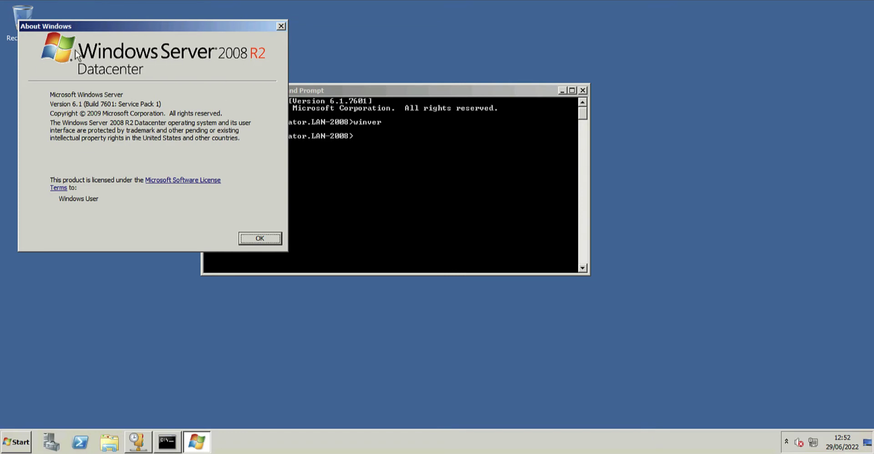
{"action": "left_click", "coordinate": [248, 241]}
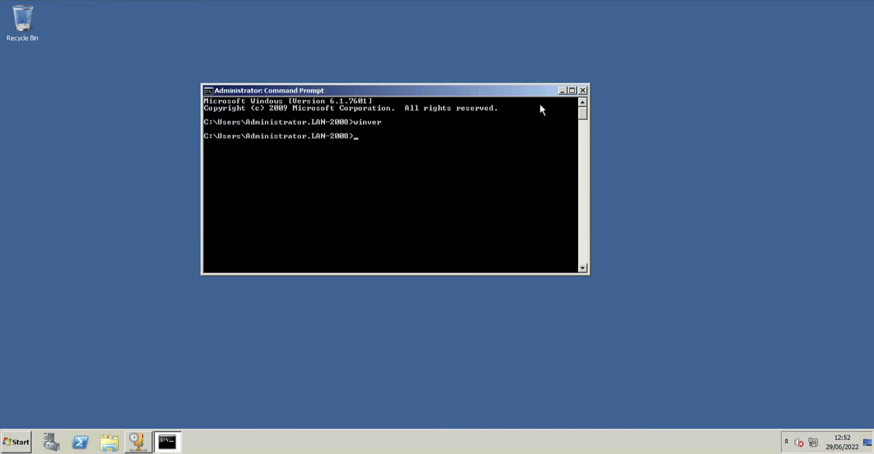
- Close the command prompt and restore the DHCP console showing Scope 101's reservations
{"action": "left_click", "coordinate": [583, 91]}
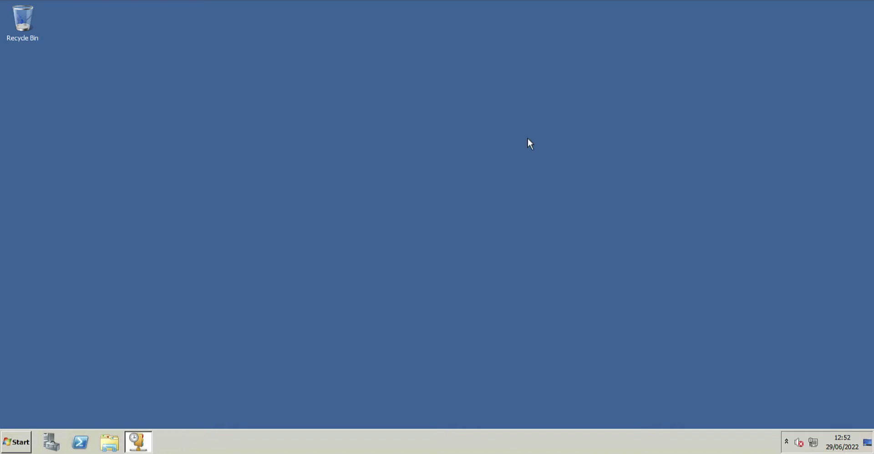
{"action": "left_click", "coordinate": [138, 442]}
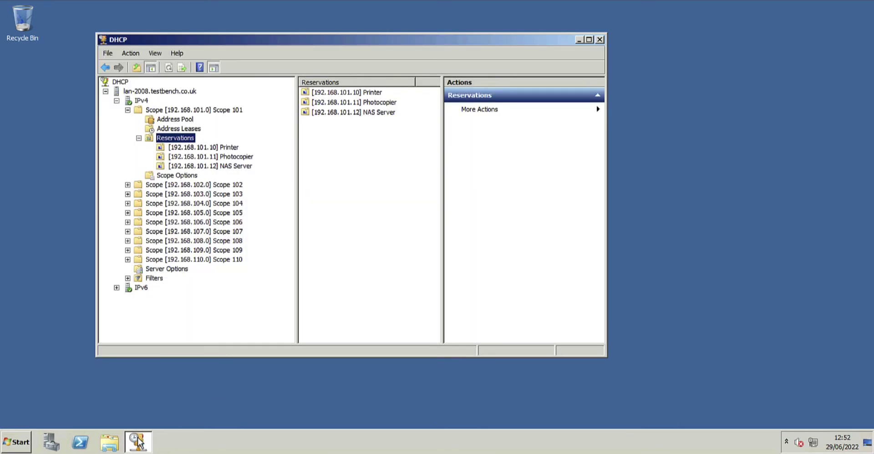
{"action": "left_click_drag", "start_coordinate": [301, 37], "coordinate": [376, 31]}
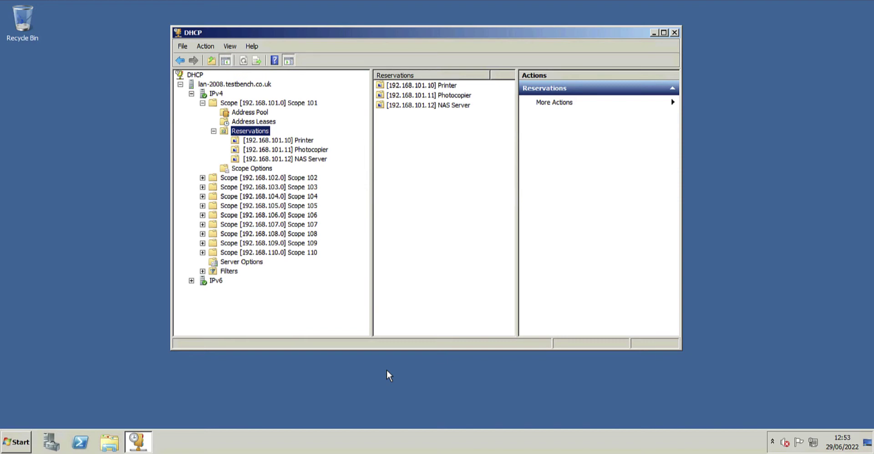
- Launch Command Prompt as administrator over the DHCP console
{"action": "left_click", "coordinate": [16, 442]}
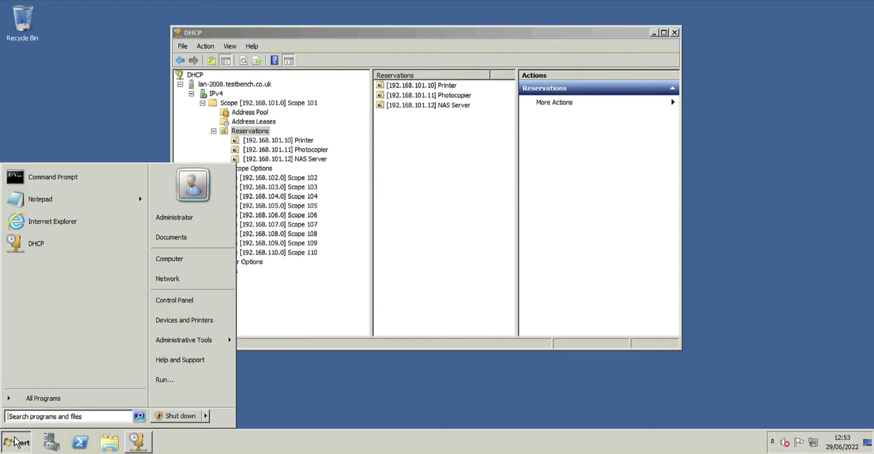
{"action": "right_click", "coordinate": [47, 185]}
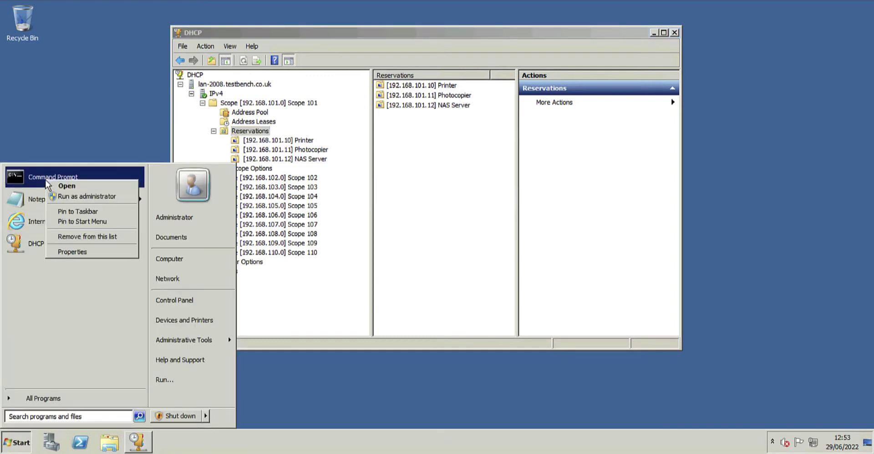
{"action": "left_click", "coordinate": [67, 197]}
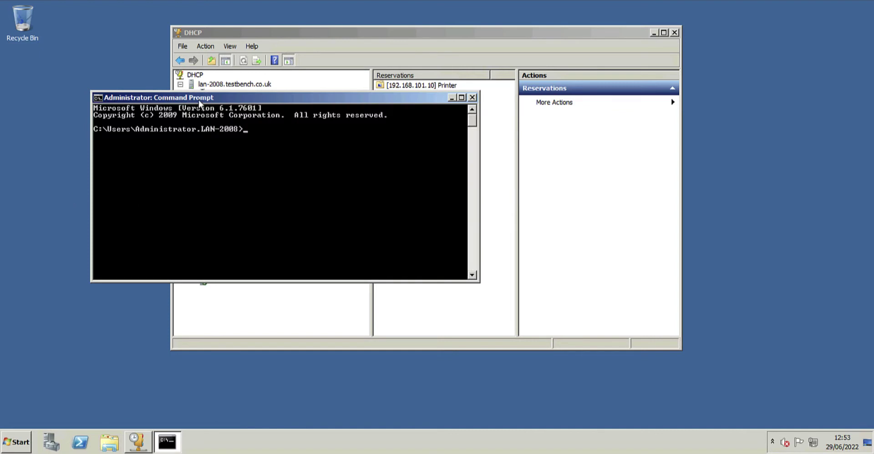
{"action": "left_click_drag", "start_coordinate": [199, 104], "coordinate": [332, 160]}
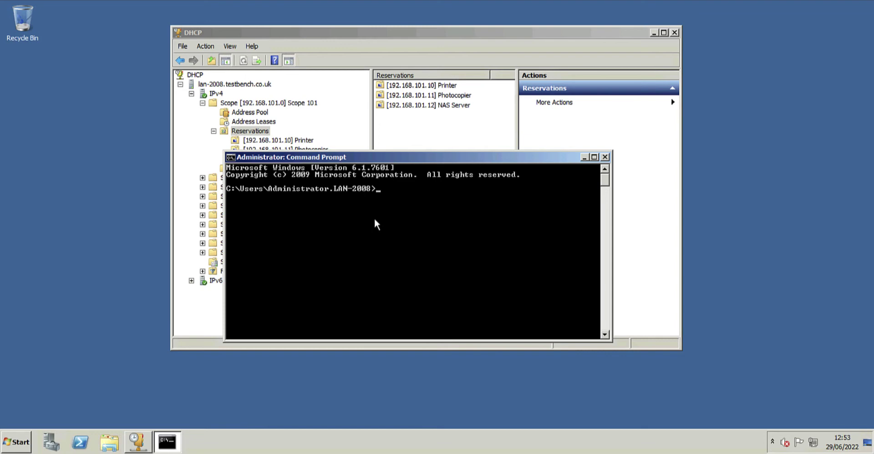
- Run netsh dhcp server export c:\dhcp-export.txt all
{"action": "type", "text": "netsh dhcp server exp"}
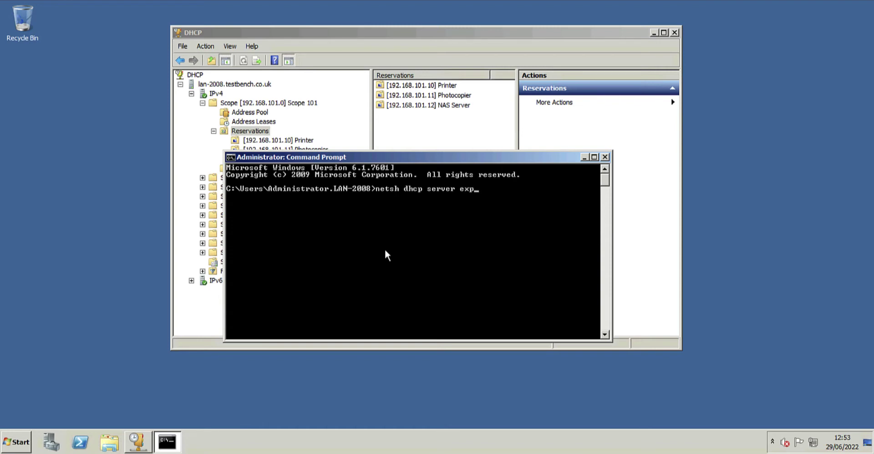
{"action": "type", "text": "ort"}
{"action": "type", "text": " c"}
{"action": "type", "text": ":\\"}
{"action": "type", "text": "d"}
{"action": "type", "text": "n"}
{"action": "type", "text": "cp-export."}
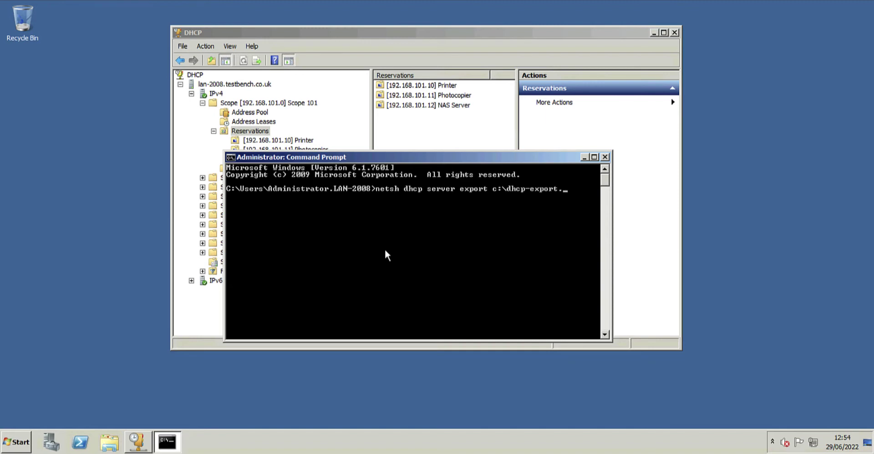
{"action": "type", "text": "txt all"}
{"action": "key", "text": "Return"}
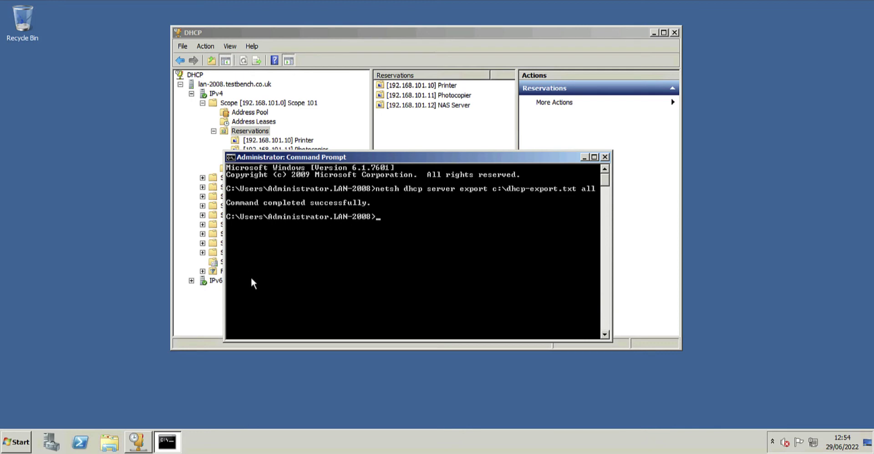
{"action": "right_click", "coordinate": [17, 439]}
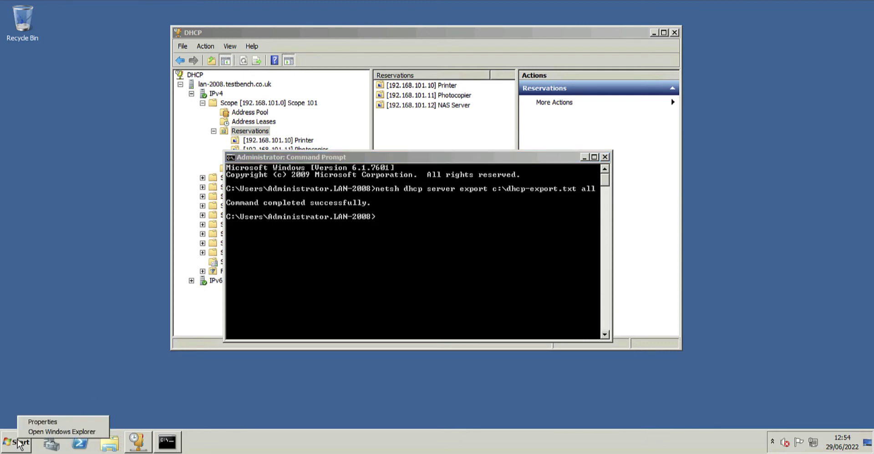
{"action": "left_click", "coordinate": [50, 432]}
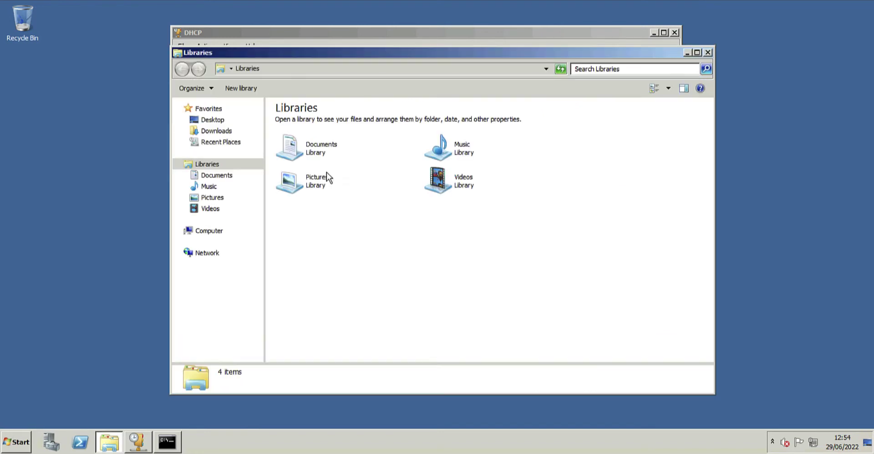
{"action": "left_click", "coordinate": [208, 232]}
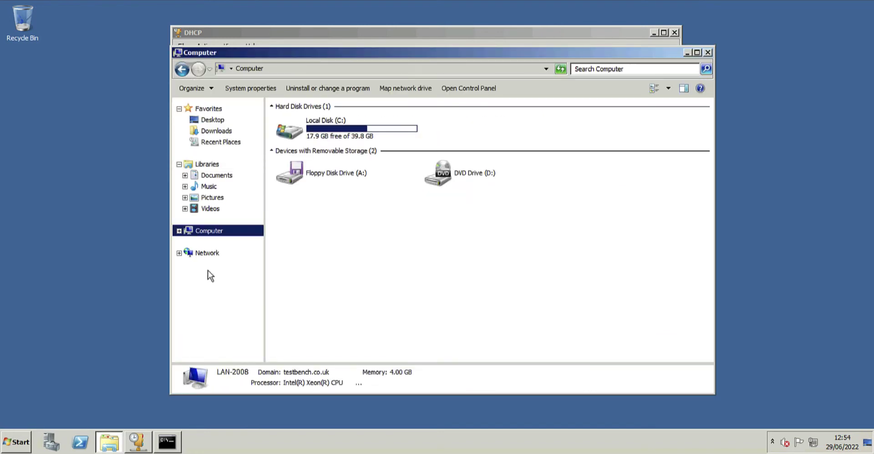
{"action": "double_click", "coordinate": [288, 132]}
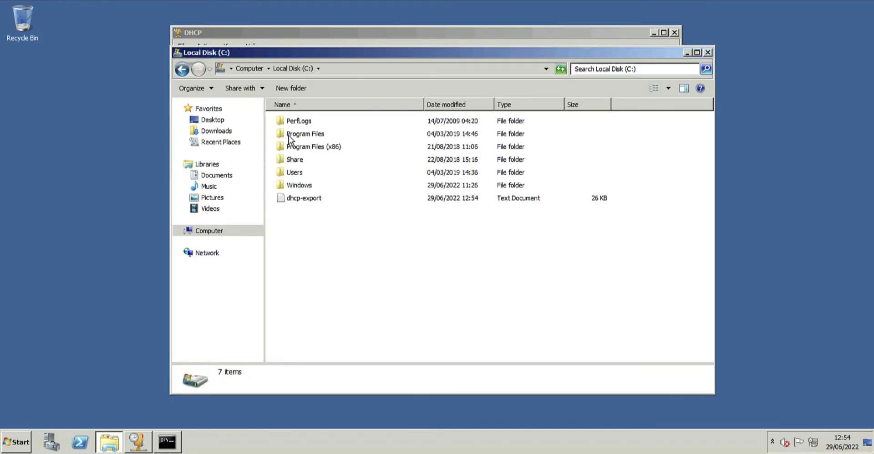
{"action": "left_click", "coordinate": [293, 199]}
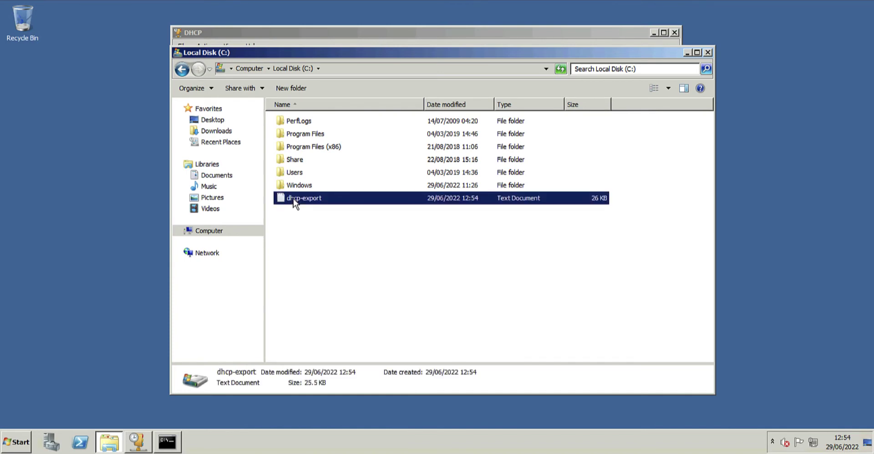
{"action": "double_click", "coordinate": [316, 198]}
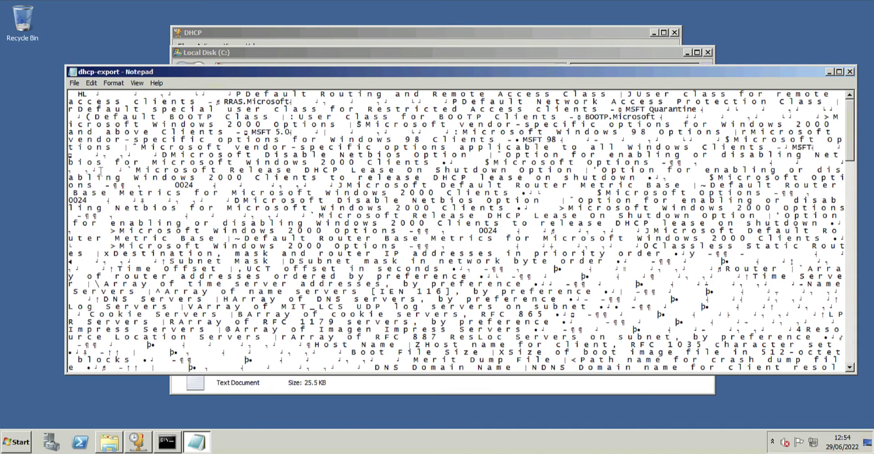
{"action": "left_click", "coordinate": [74, 84]}
{"action": "left_click", "coordinate": [78, 165]}
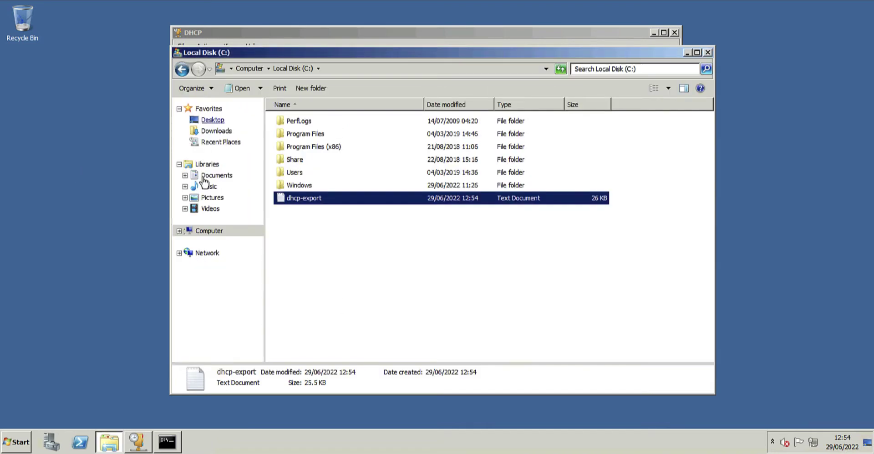
{"action": "left_click", "coordinate": [708, 53]}
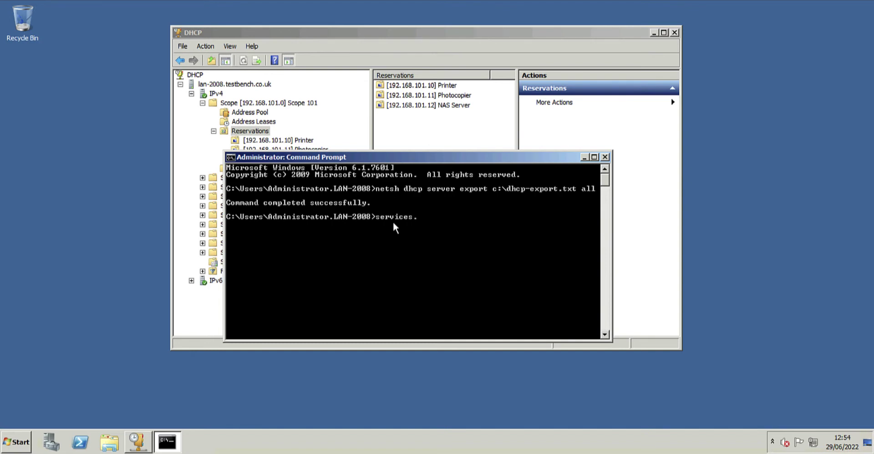
- In services.msc, stop the DHCP Server service and set its startup type to Disabled
{"action": "type", "text": "msc"}
{"action": "key", "text": "Return"}
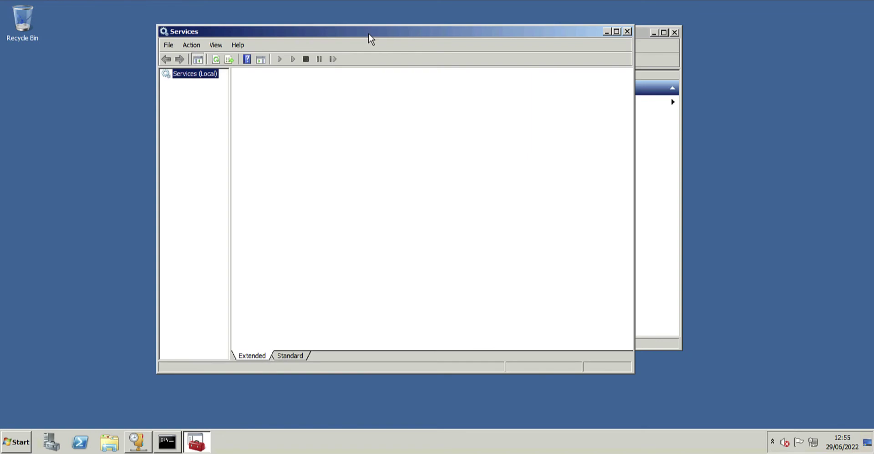
{"action": "left_click_drag", "start_coordinate": [369, 34], "coordinate": [388, 27]}
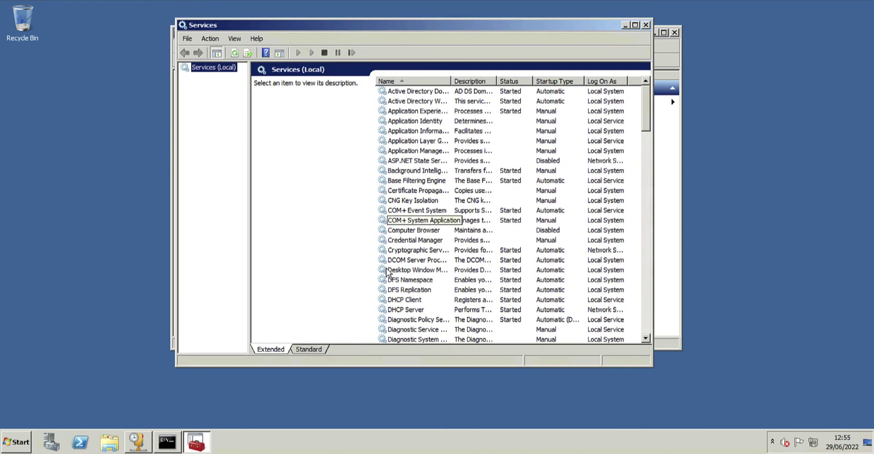
{"action": "left_click", "coordinate": [394, 310]}
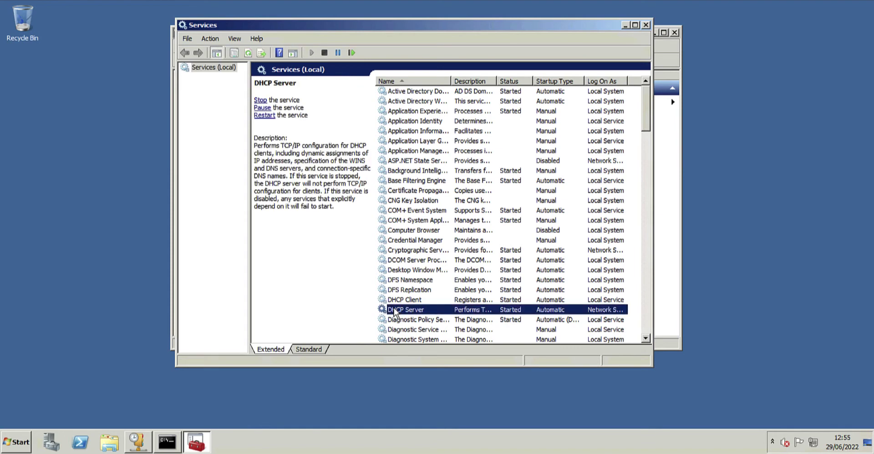
{"action": "double_click", "coordinate": [394, 310]}
{"action": "left_click", "coordinate": [394, 184]}
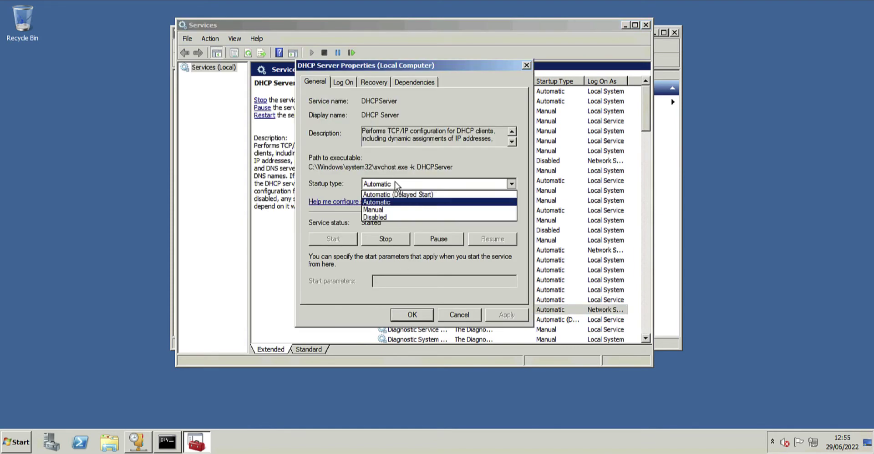
{"action": "left_click", "coordinate": [373, 217]}
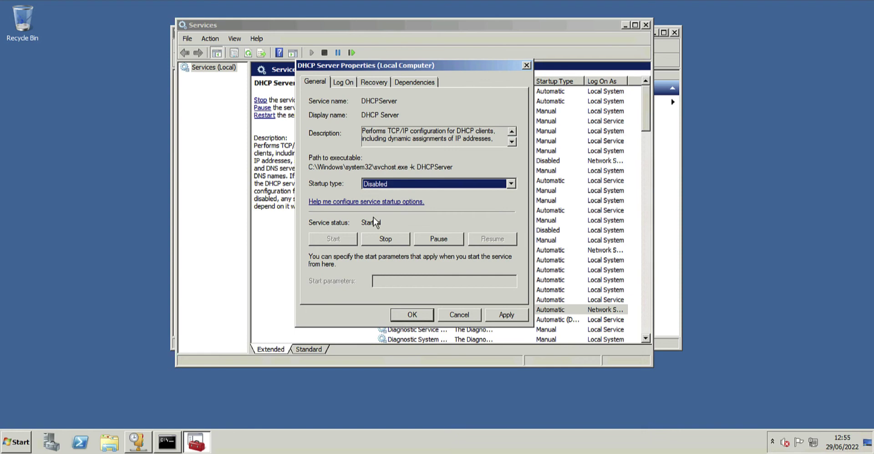
{"action": "left_click", "coordinate": [389, 237]}
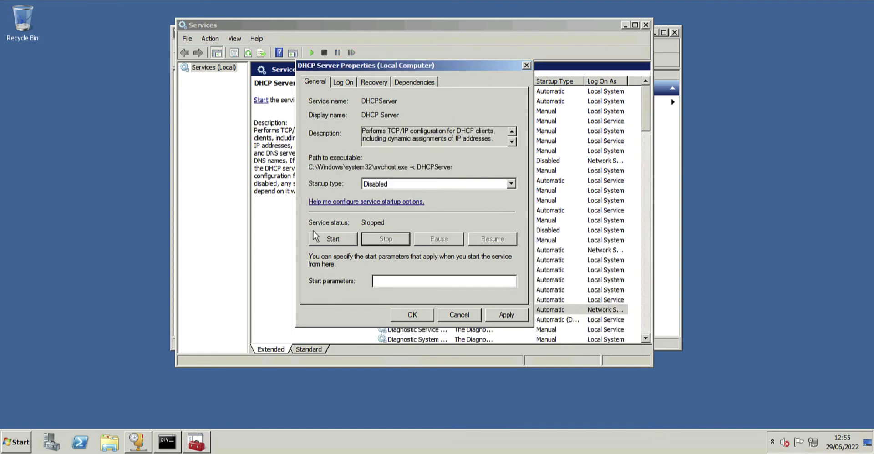
{"action": "left_click", "coordinate": [494, 315]}
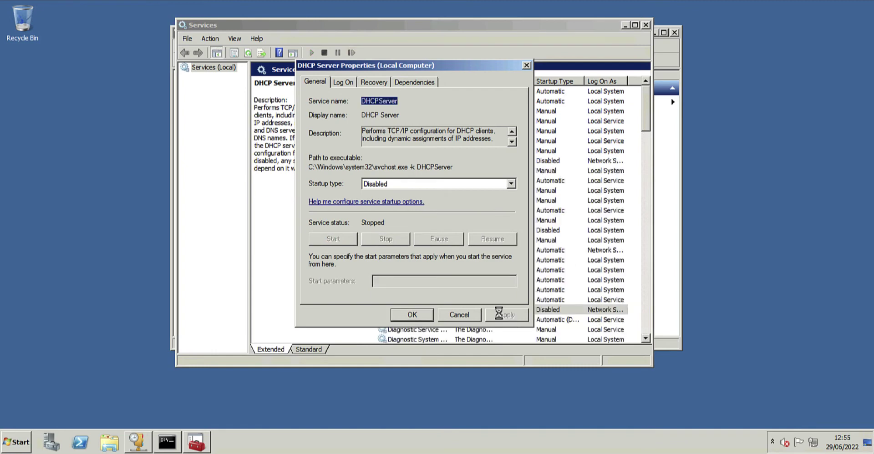
{"action": "left_click", "coordinate": [405, 316]}
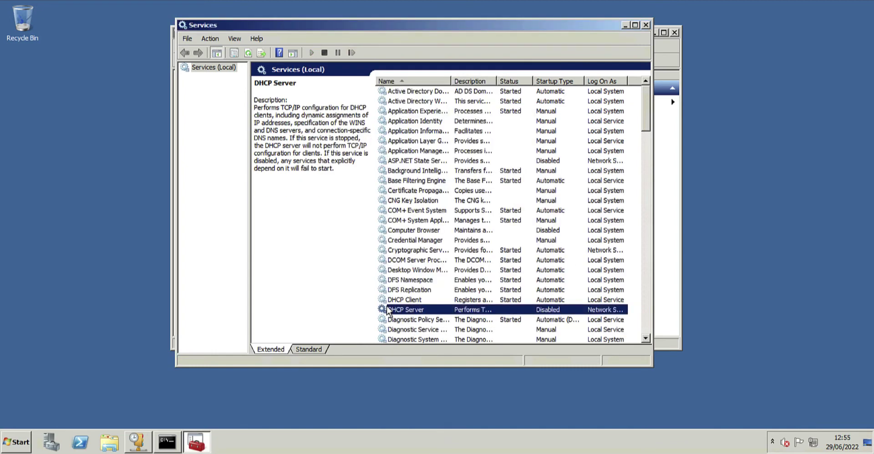
- Close Services and minimize the Command Prompt and DHCP console windows
{"action": "left_click", "coordinate": [646, 25]}
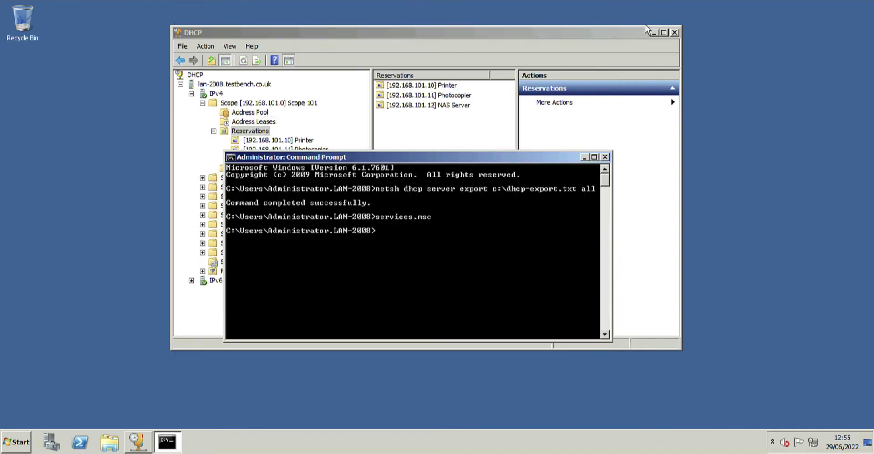
{"action": "left_click", "coordinate": [584, 157]}
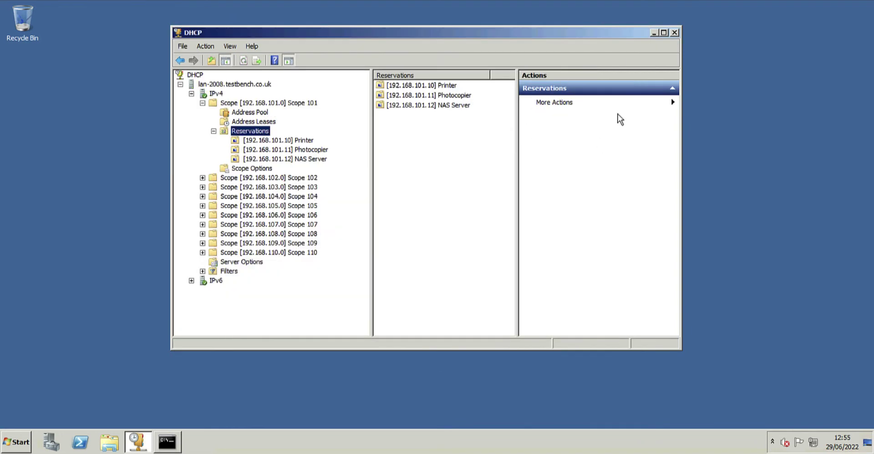
{"action": "left_click", "coordinate": [654, 33]}
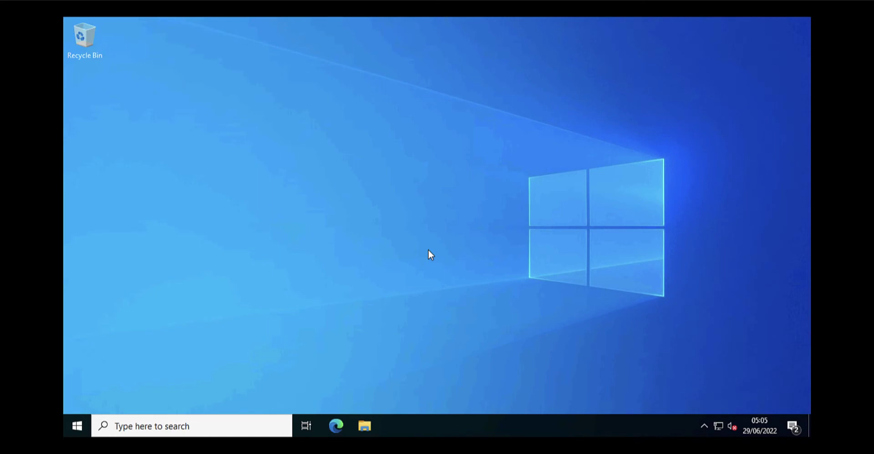
- Start Windows PowerShell as administrator and check the version with winver
{"action": "left_click", "coordinate": [76, 427]}
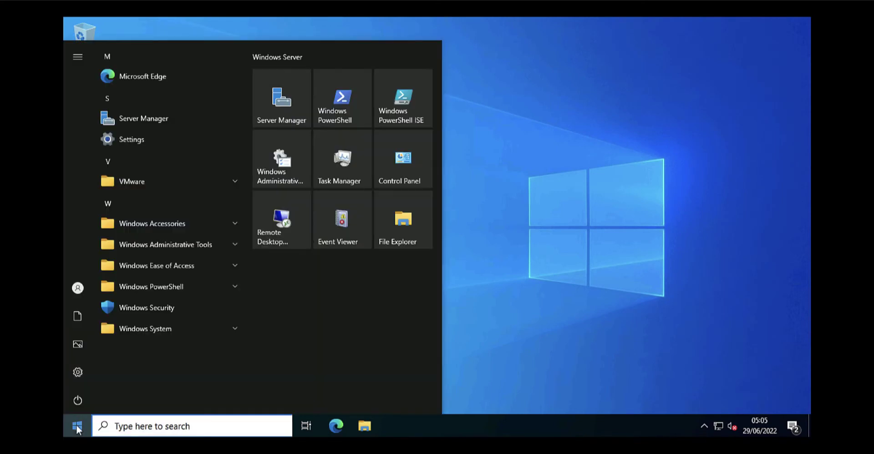
{"action": "right_click", "coordinate": [342, 117]}
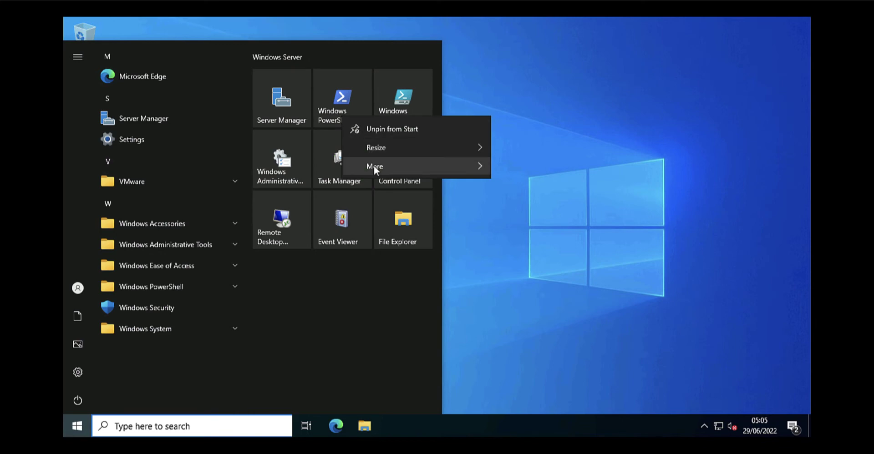
{"action": "mouse_move", "coordinate": [373, 166]}
{"action": "left_click", "coordinate": [546, 209]}
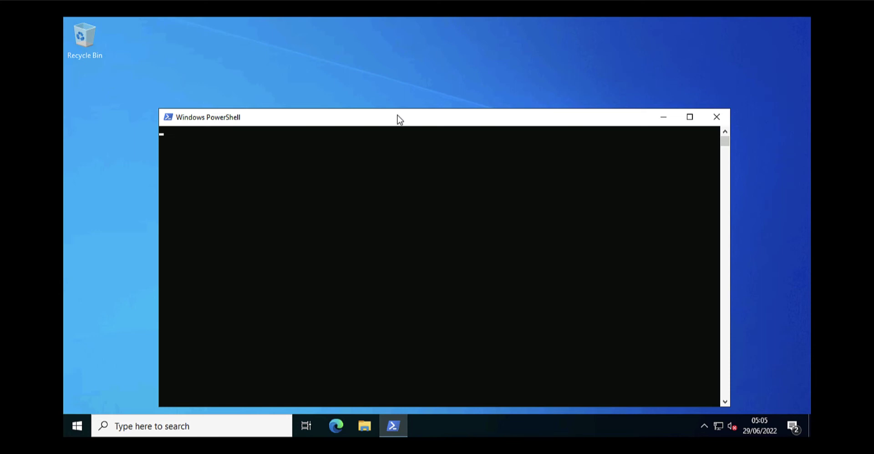
{"action": "left_click_drag", "start_coordinate": [396, 119], "coordinate": [397, 76]}
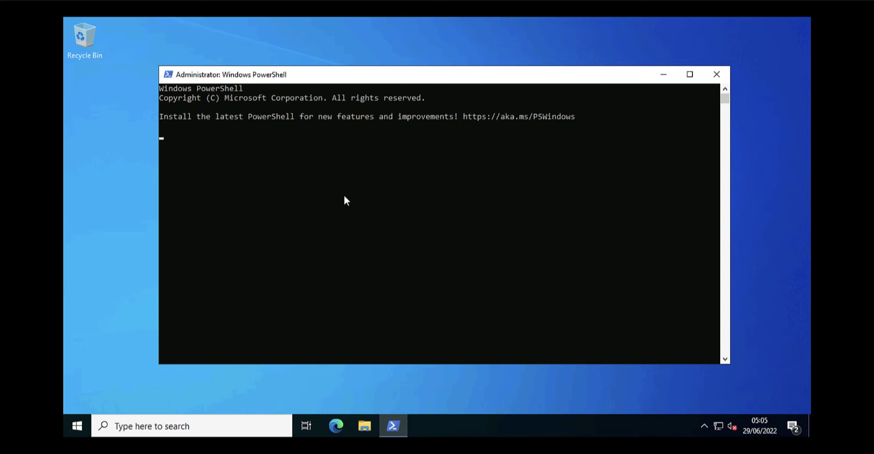
{"action": "key", "text": "Return"}
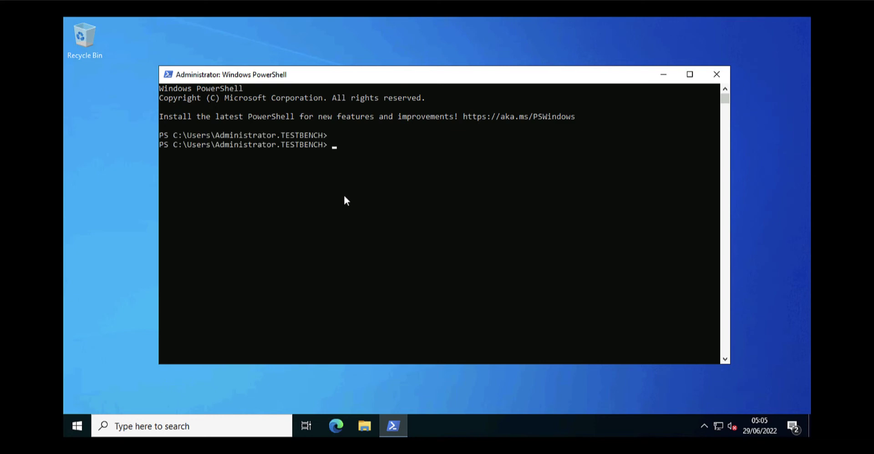
{"action": "type", "text": "winver"}
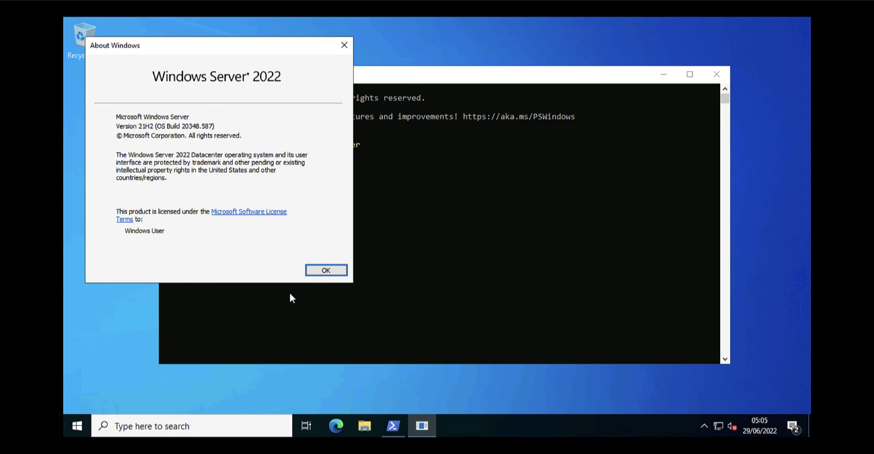
{"action": "left_click", "coordinate": [310, 273]}
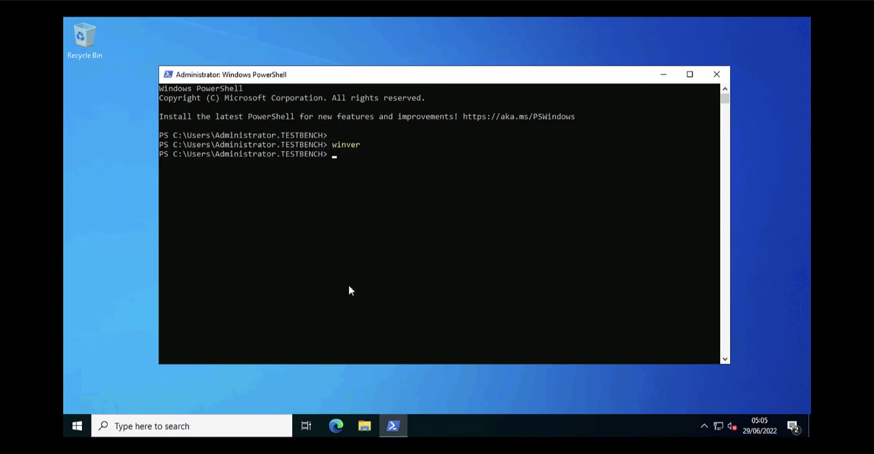
- Install the DHCP role via Install-WindowsFeature DHCP -IncludeManagementTools
{"action": "type", "text": "install-win"}
{"action": "key", "text": "Tab"}
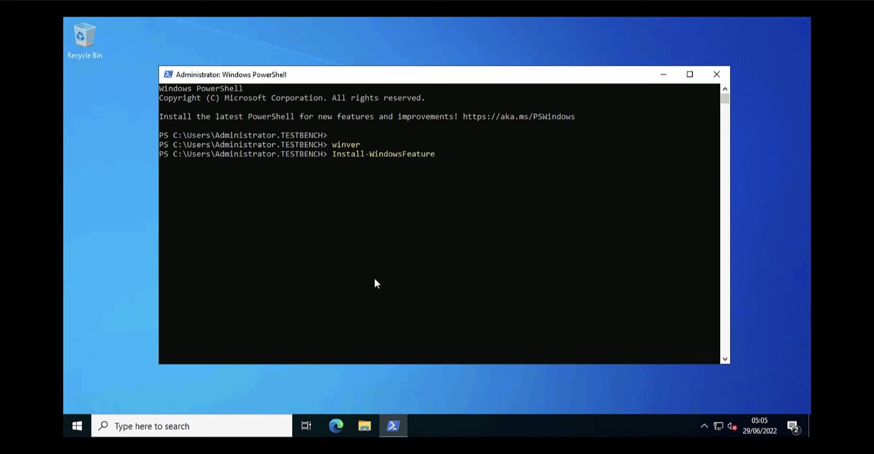
{"action": "type", "text": "DHCP"}
{"action": "type", "text": "-IncludeM"}
{"action": "key", "text": "Tab"}
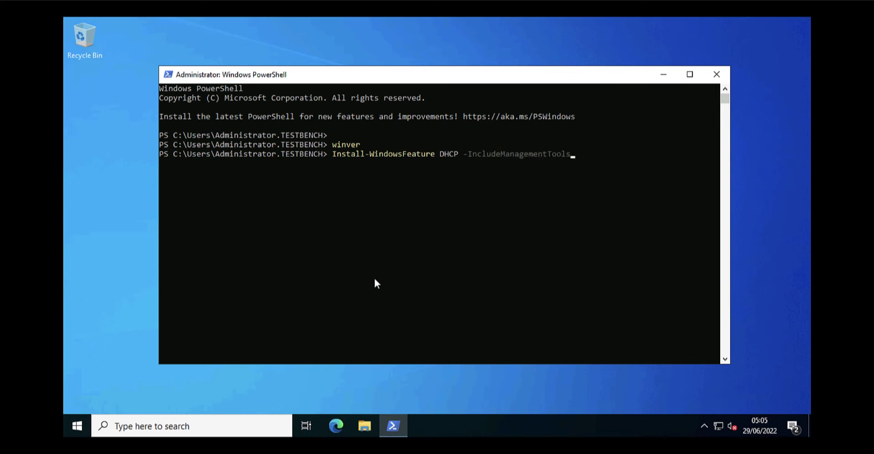
{"action": "key", "text": "Return"}
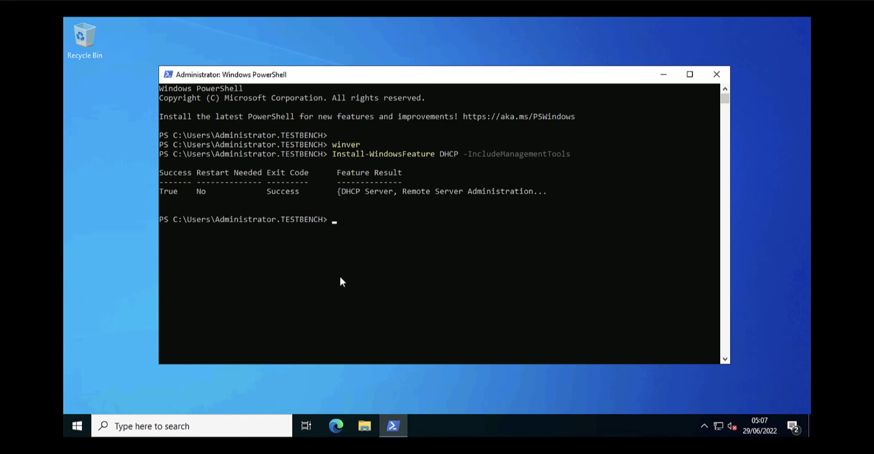
{"action": "type", "text": "services.msc"}
{"action": "key", "text": "Return"}
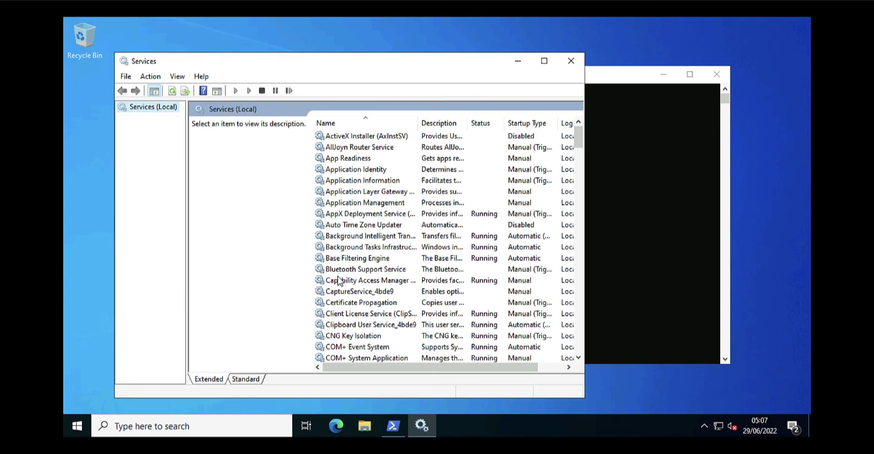
{"action": "left_click", "coordinate": [342, 272]}
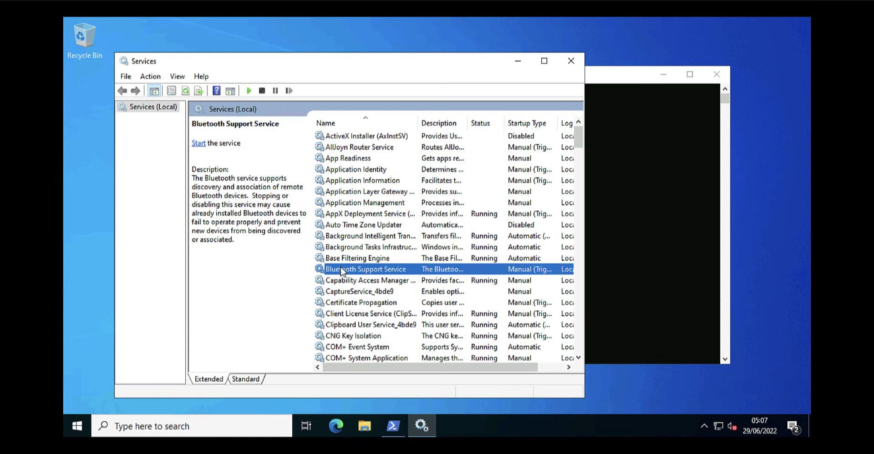
{"action": "key", "text": "d"}
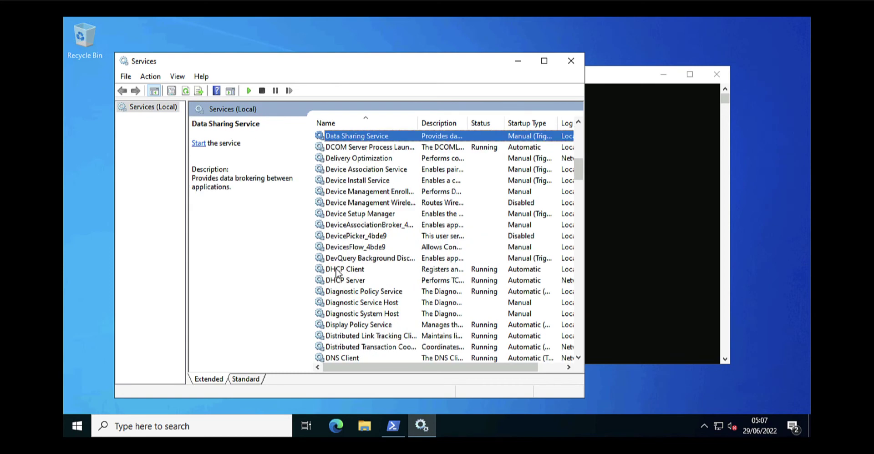
{"action": "left_click", "coordinate": [336, 282]}
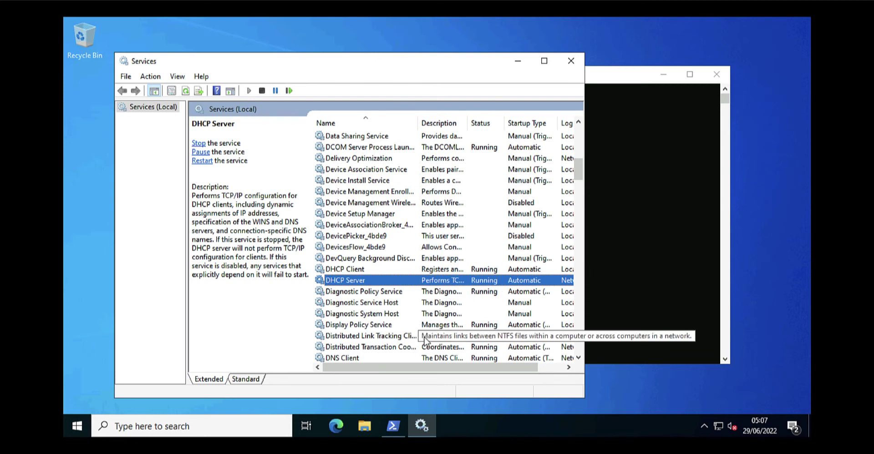
{"action": "left_click", "coordinate": [573, 62]}
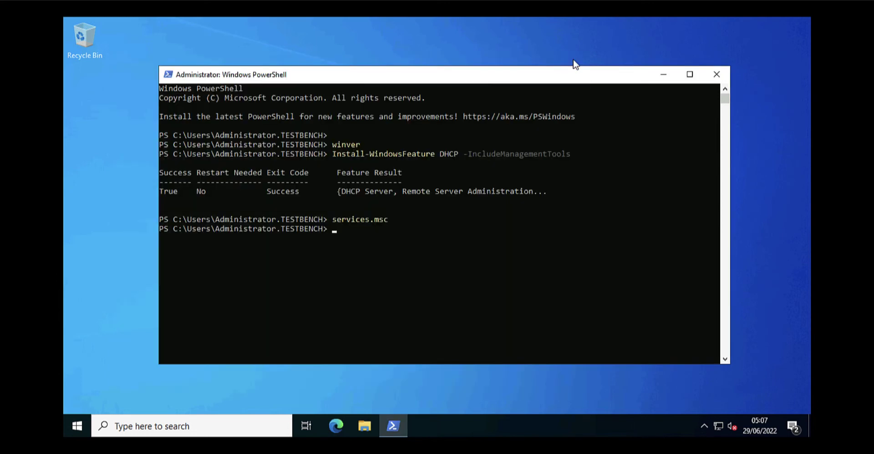
- Copy the dhcp-export file from the \\192.168.100.50\c$ share
{"action": "left_click", "coordinate": [365, 430]}
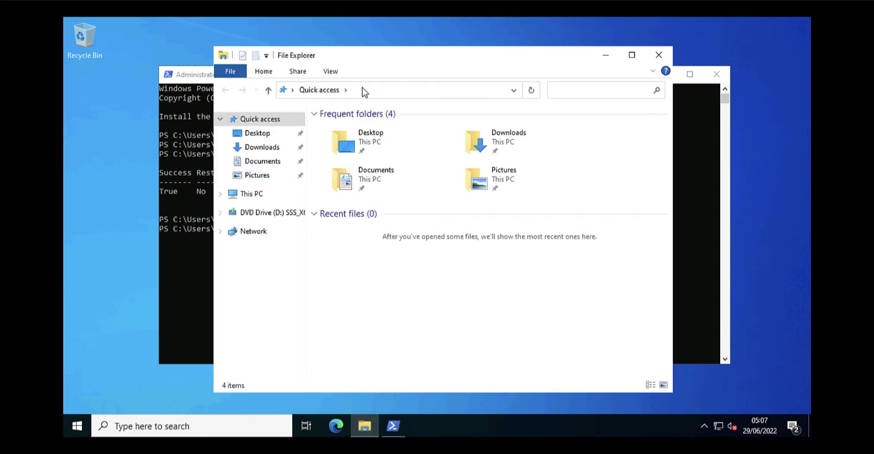
{"action": "left_click", "coordinate": [364, 89]}
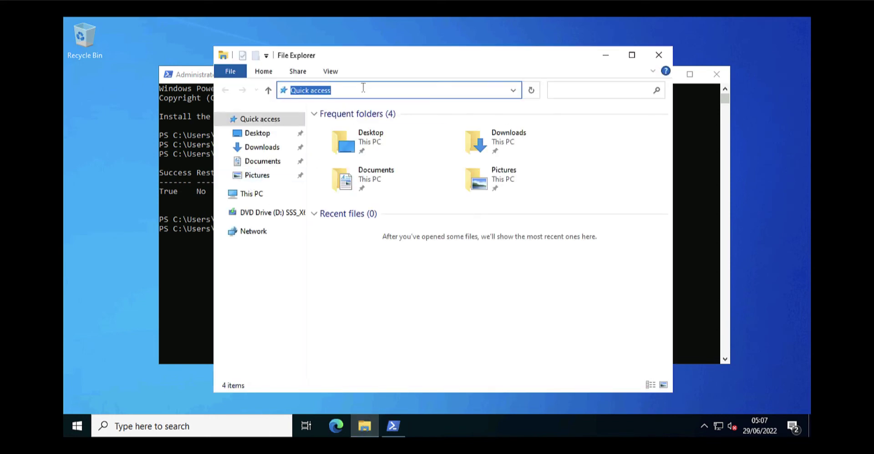
{"action": "type", "text": "\\\\192"}
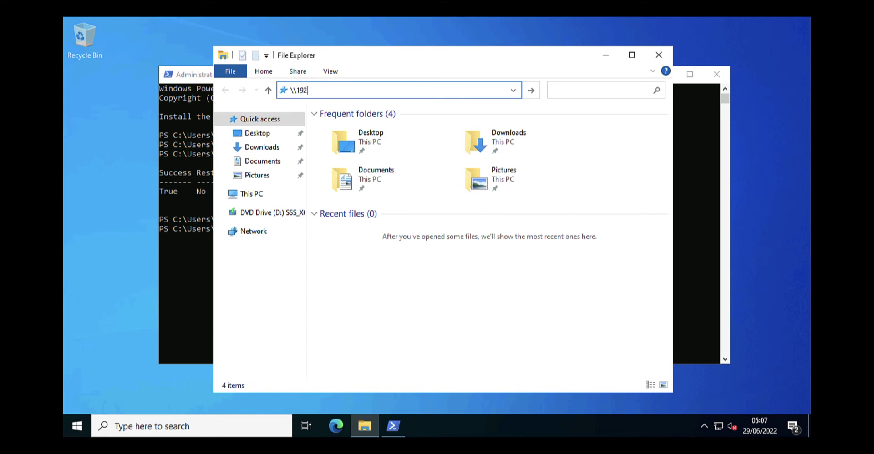
{"action": "type", "text": ".168.100.50\\c$"}
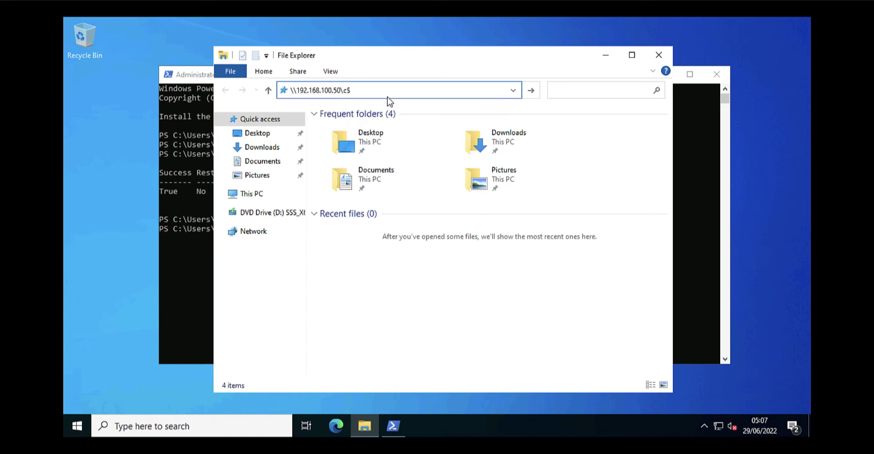
{"action": "key", "text": "Return"}
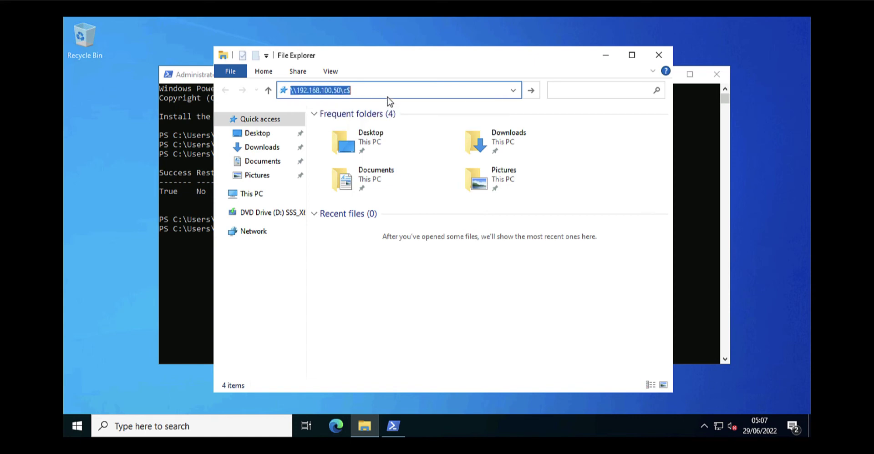
{"action": "left_click", "coordinate": [343, 206]}
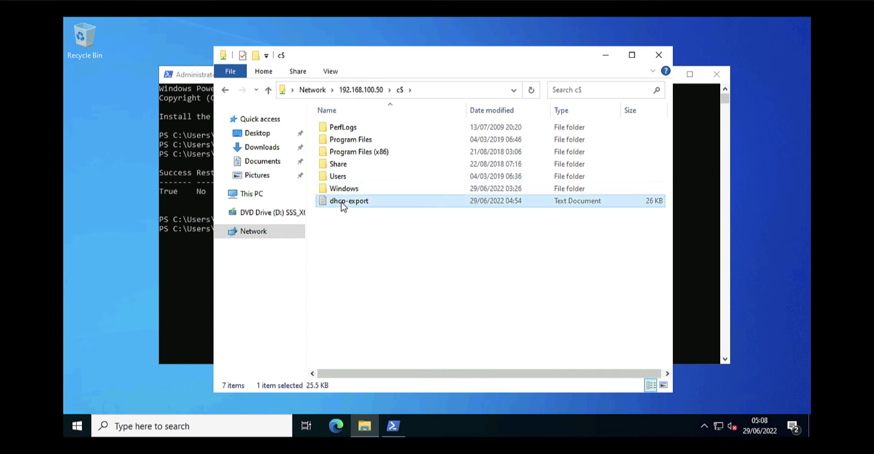
{"action": "right_click", "coordinate": [341, 204]}
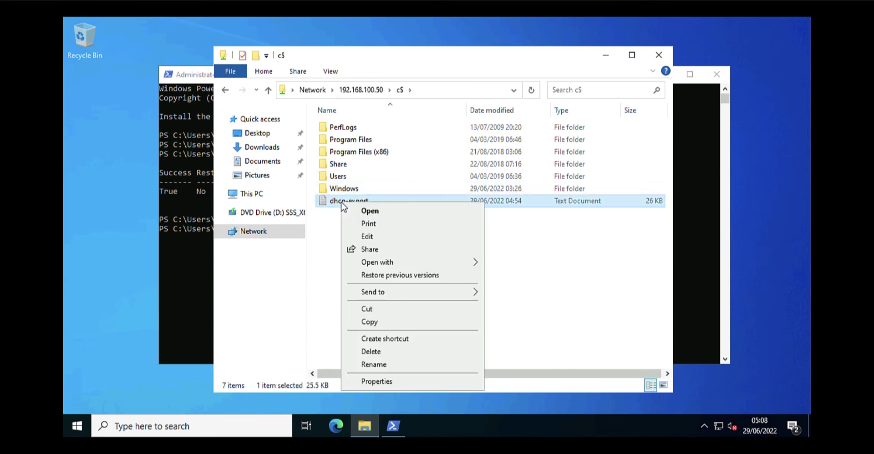
{"action": "left_click", "coordinate": [364, 324]}
- Paste dhcp-export into the local C: drive
{"action": "left_click", "coordinate": [249, 194]}
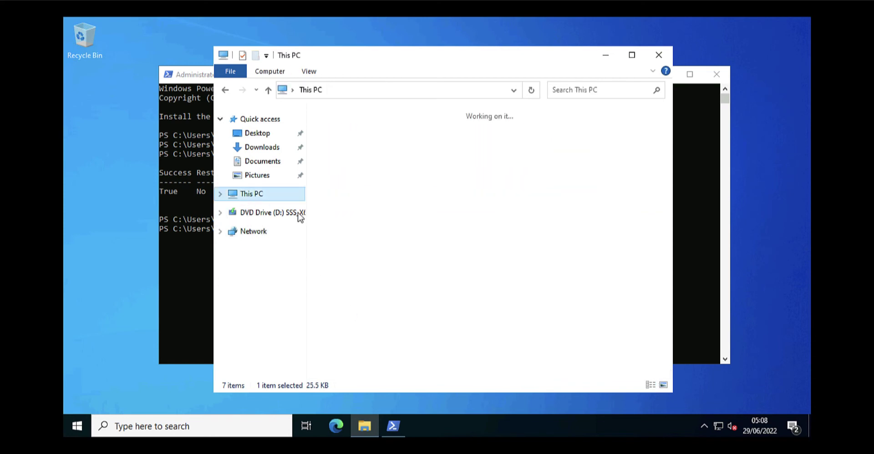
{"action": "double_click", "coordinate": [340, 287]}
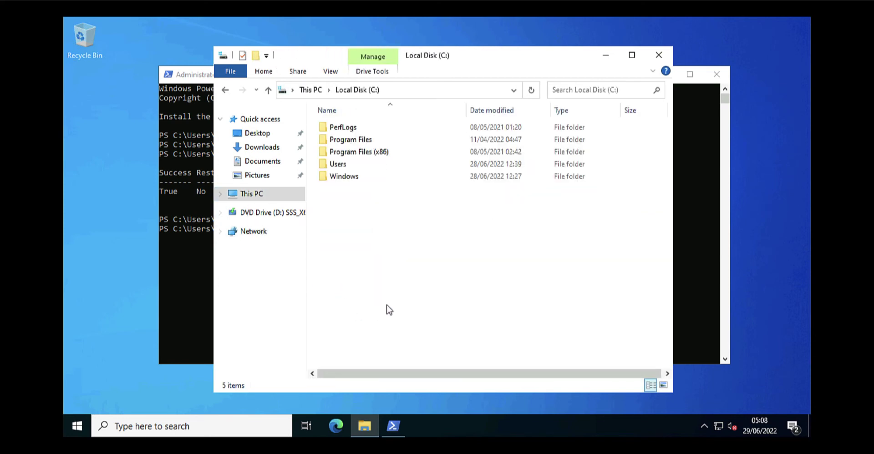
{"action": "right_click", "coordinate": [388, 245]}
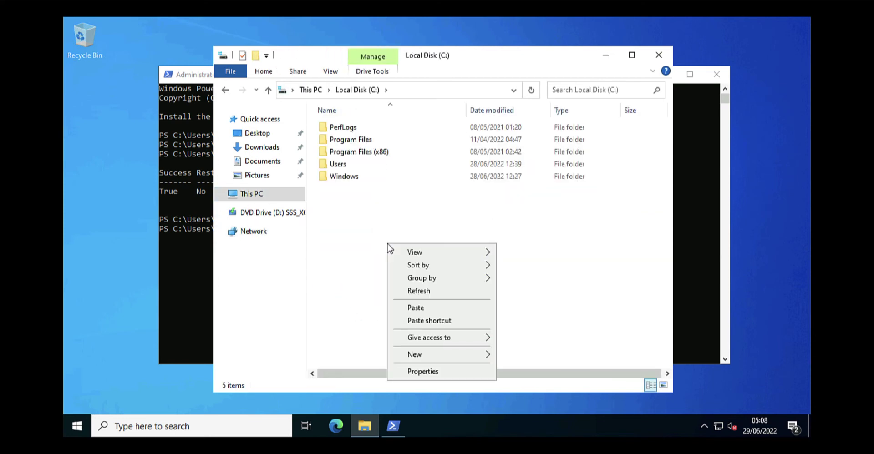
{"action": "left_click", "coordinate": [415, 308]}
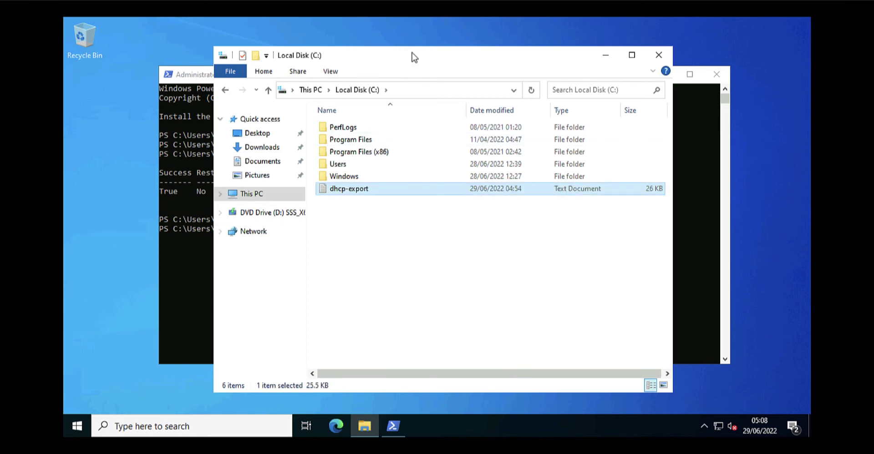
- Run netsh dhcp server import c:\dhcp-export.txt all in PowerShell
{"action": "left_click", "coordinate": [606, 56]}
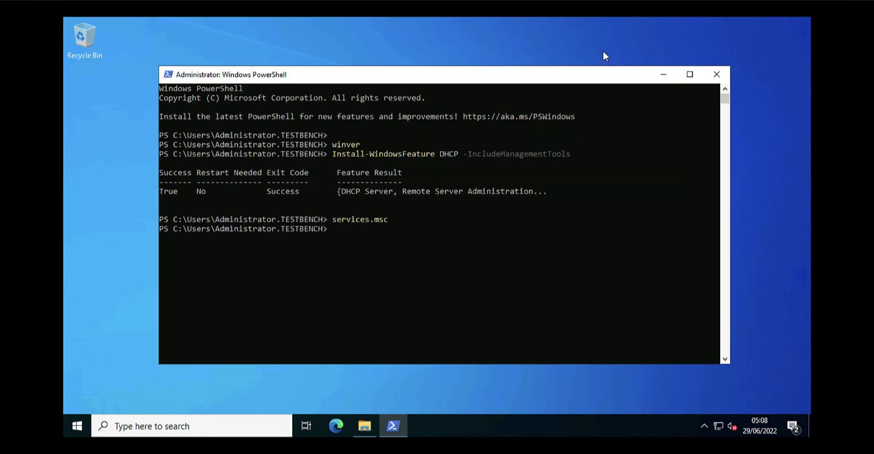
{"action": "left_click", "coordinate": [393, 250]}
{"action": "type", "text": "netsh dhcp"}
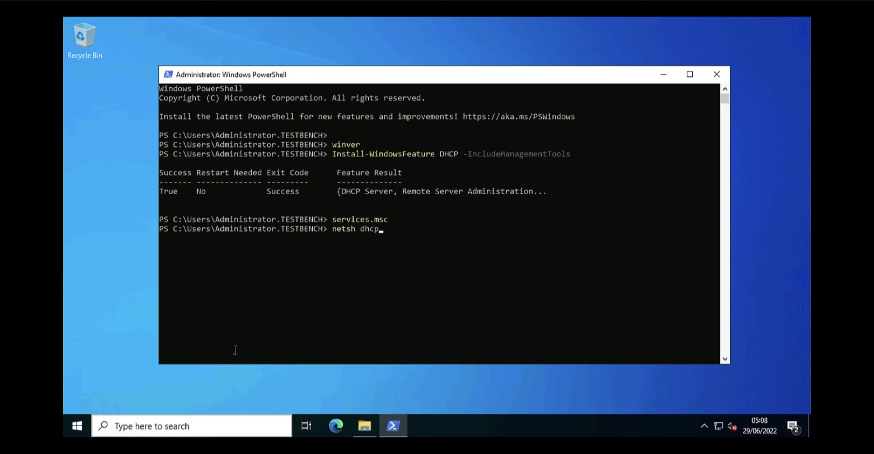
{"action": "type", "text": " server import c:\\dhcp-"}
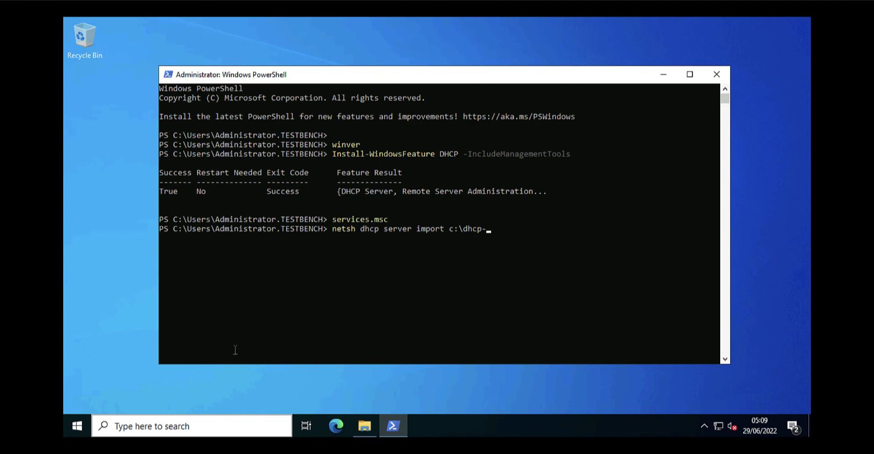
{"action": "type", "text": "export.txt all"}
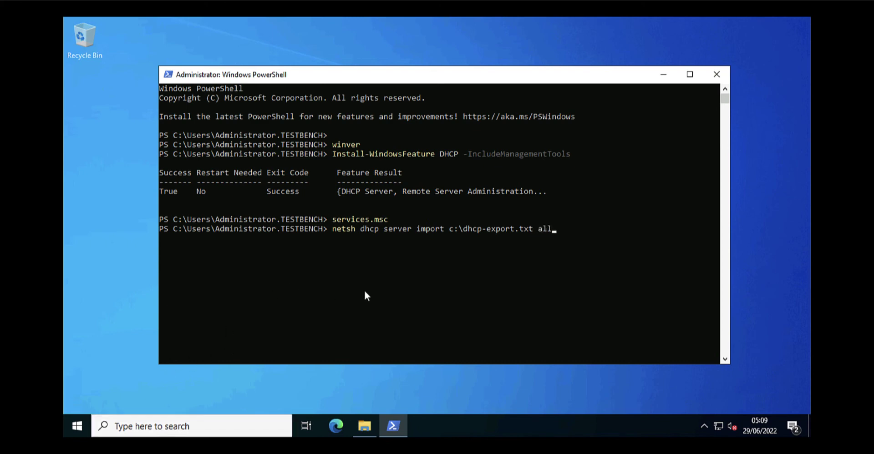
{"action": "key", "text": "Return"}
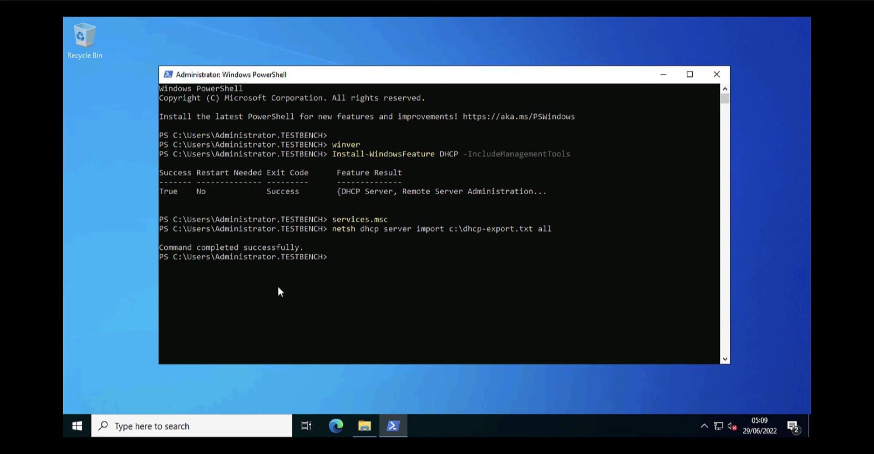
- Exit PowerShell and launch DHCP from Windows Administrative Tools
{"action": "type", "text": "exit"}
{"action": "key", "text": "Return"}
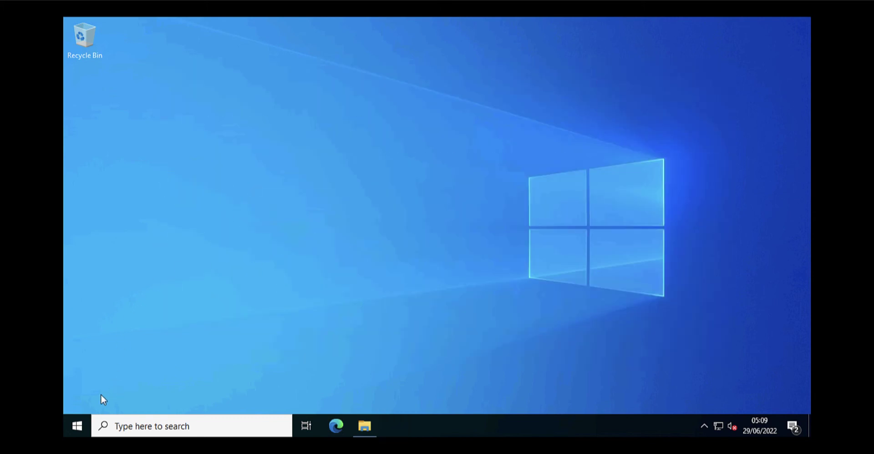
{"action": "left_click", "coordinate": [77, 426]}
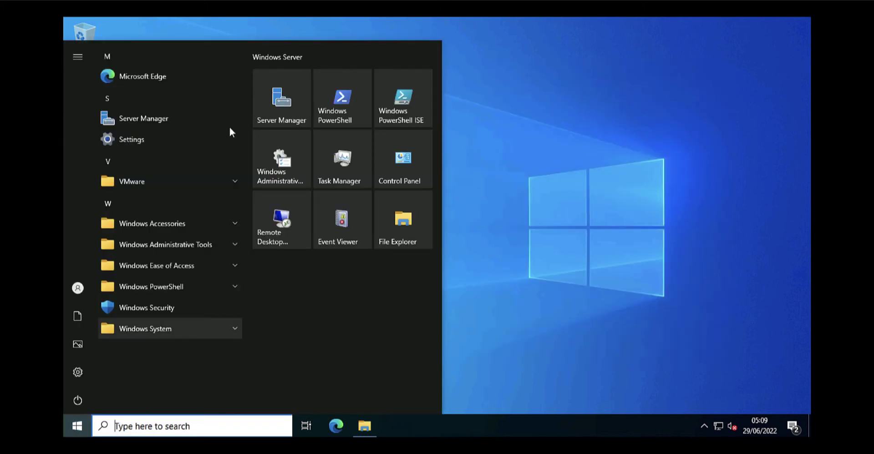
{"action": "left_click", "coordinate": [269, 158]}
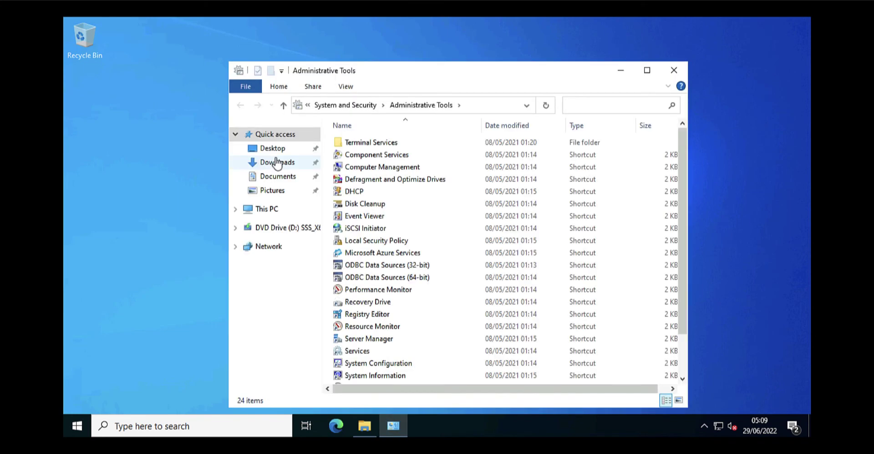
{"action": "double_click", "coordinate": [352, 193]}
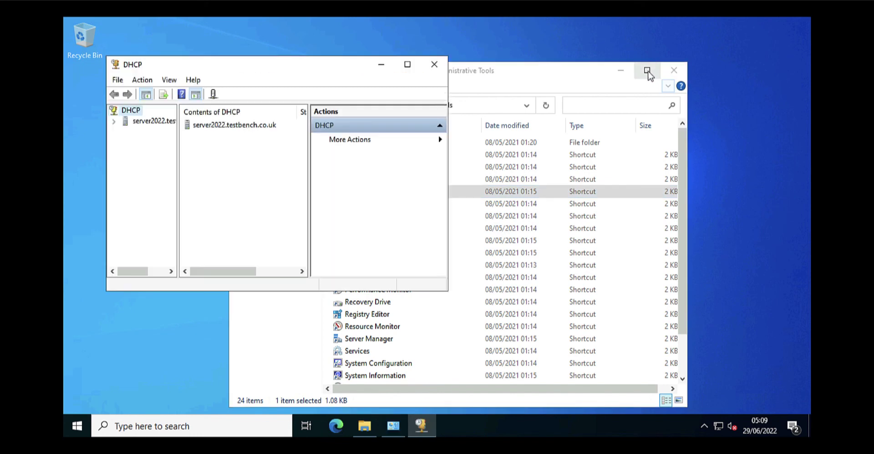
{"action": "left_click", "coordinate": [620, 70]}
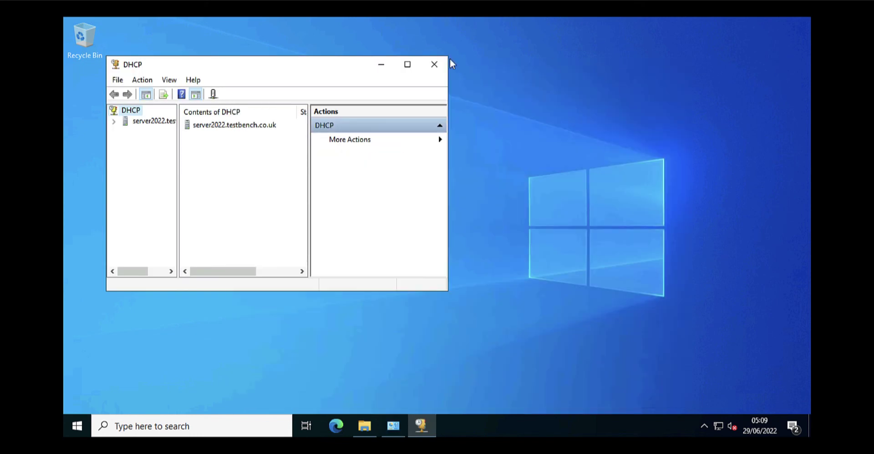
- Maximize the DHCP console and expand server2022 > IPv4 > Scope 101 > Reservations
{"action": "left_click", "coordinate": [408, 65]}
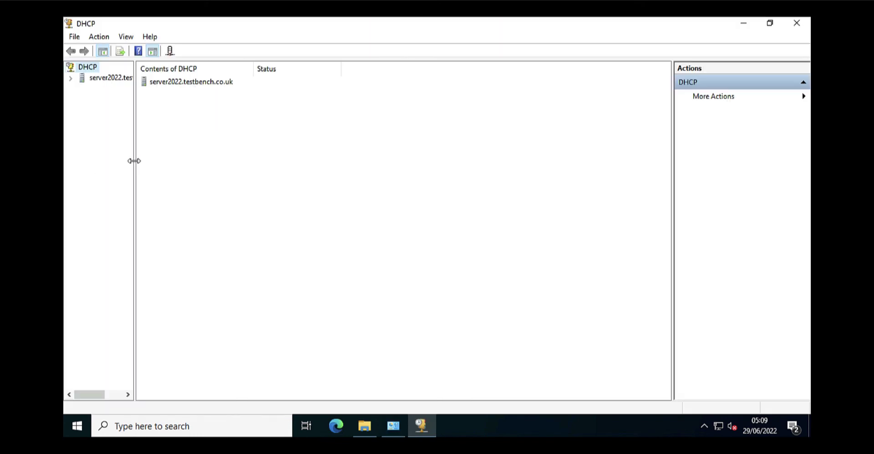
{"action": "left_click_drag", "start_coordinate": [134, 163], "coordinate": [305, 165]}
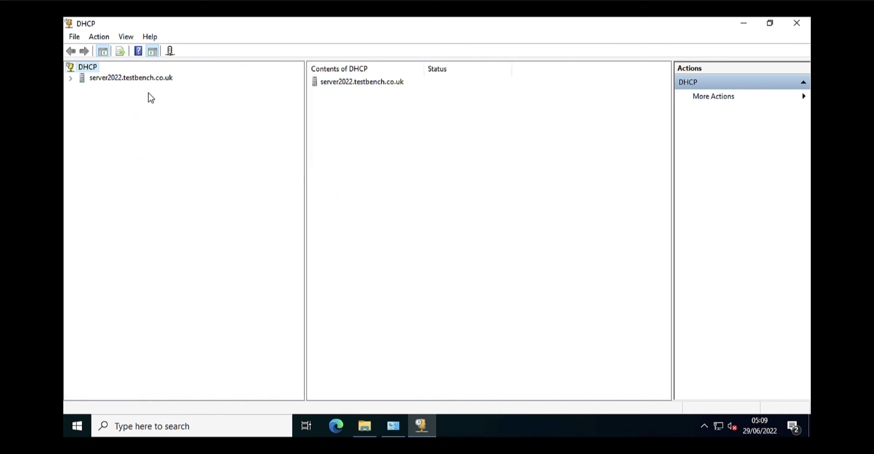
{"action": "left_click", "coordinate": [71, 79]}
{"action": "left_click", "coordinate": [82, 89]}
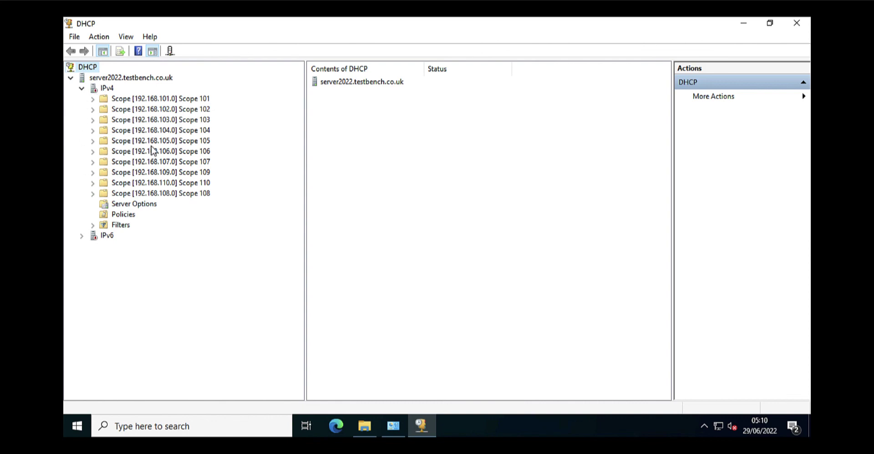
{"action": "left_click", "coordinate": [93, 99]}
{"action": "double_click", "coordinate": [137, 130]}
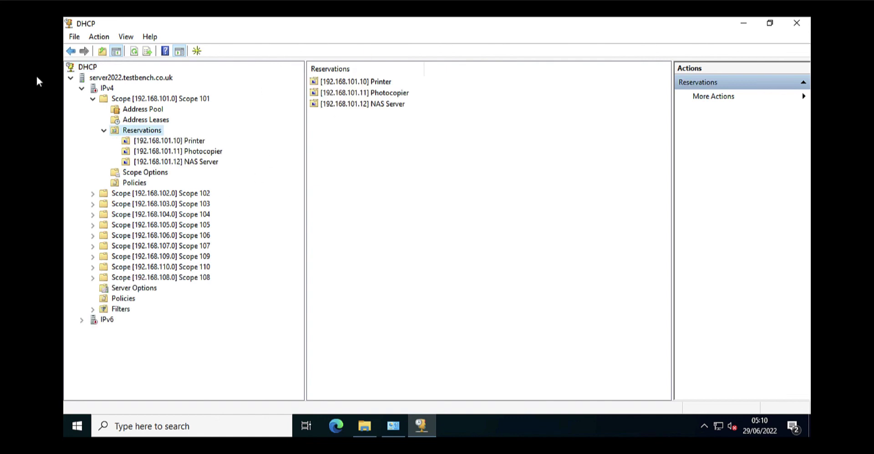
- Authorize the server2022.testbench.co.uk DHCP server
{"action": "left_click", "coordinate": [110, 79]}
{"action": "right_click", "coordinate": [110, 82]}
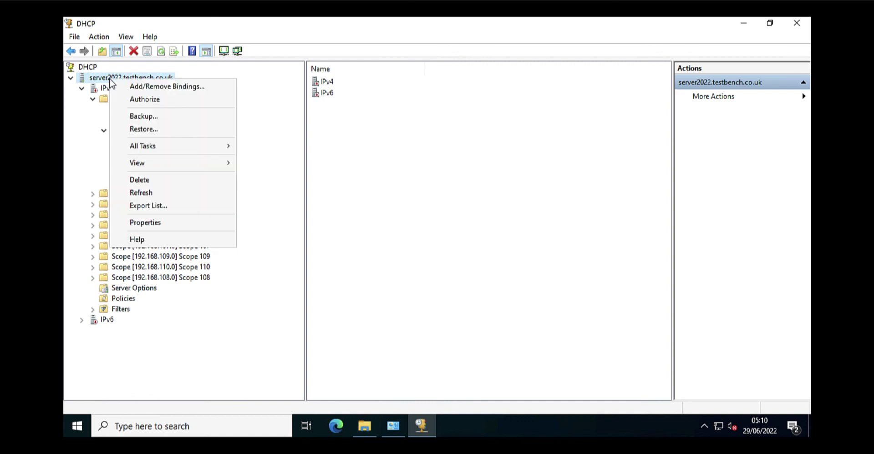
{"action": "left_click", "coordinate": [134, 100]}
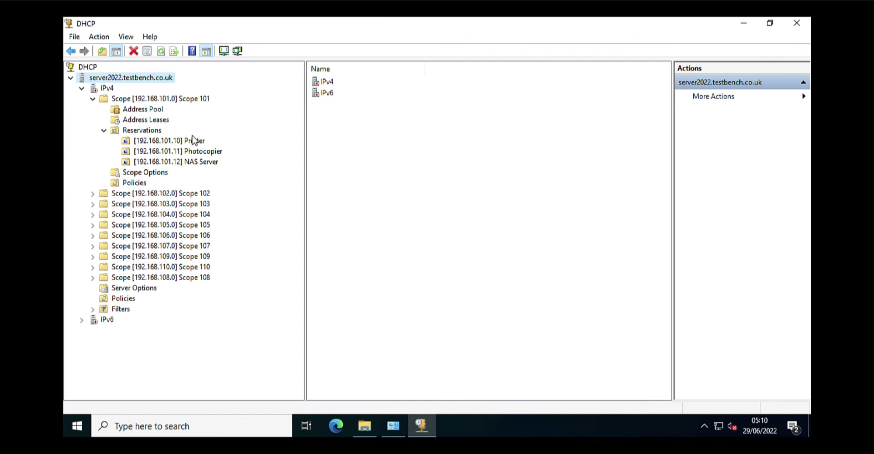
- Restart the server's DHCP service via All Tasks > Restart
{"action": "right_click", "coordinate": [173, 85]}
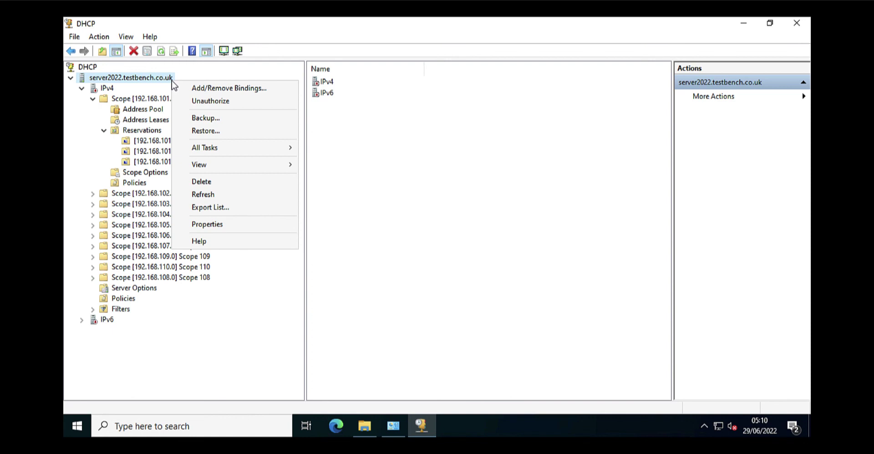
{"action": "mouse_move", "coordinate": [203, 148]}
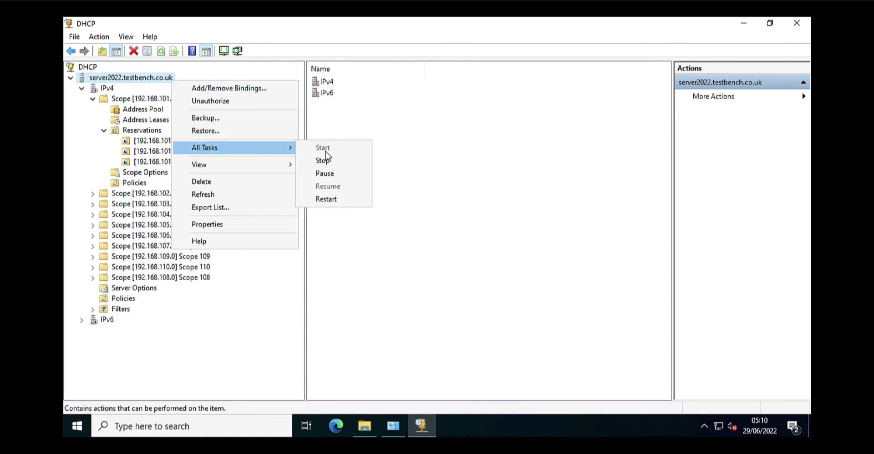
{"action": "left_click", "coordinate": [324, 200]}
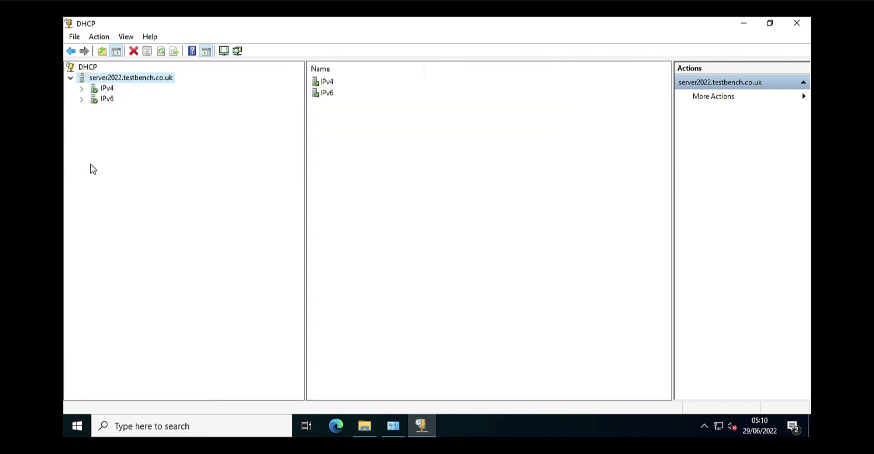
- Check Scope 101 still holds its three reservations, then minimize the DHCP console
{"action": "left_click", "coordinate": [81, 89]}
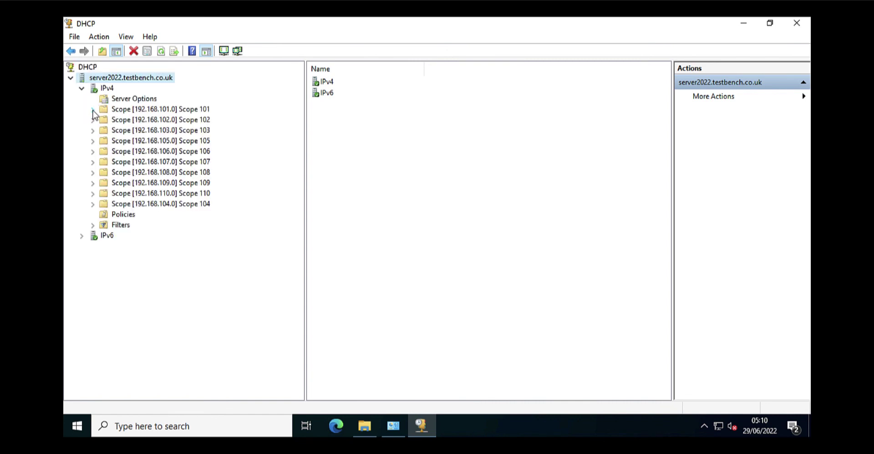
{"action": "left_click", "coordinate": [92, 109]}
{"action": "double_click", "coordinate": [140, 145]}
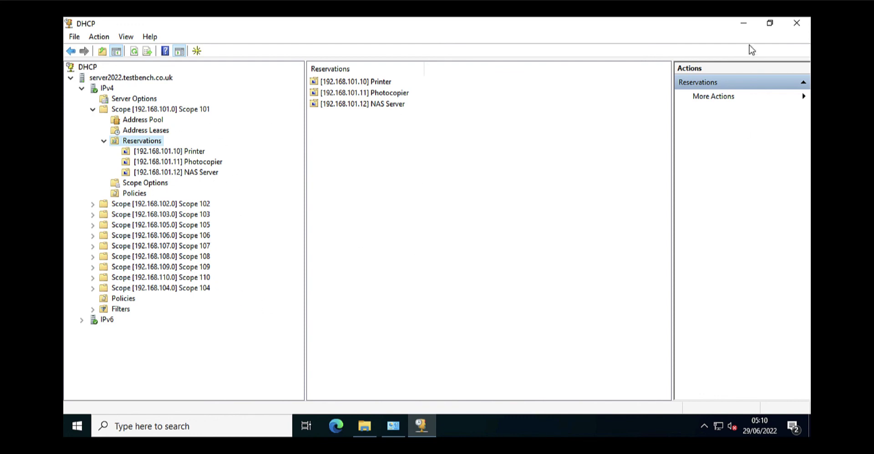
{"action": "left_click", "coordinate": [743, 23]}
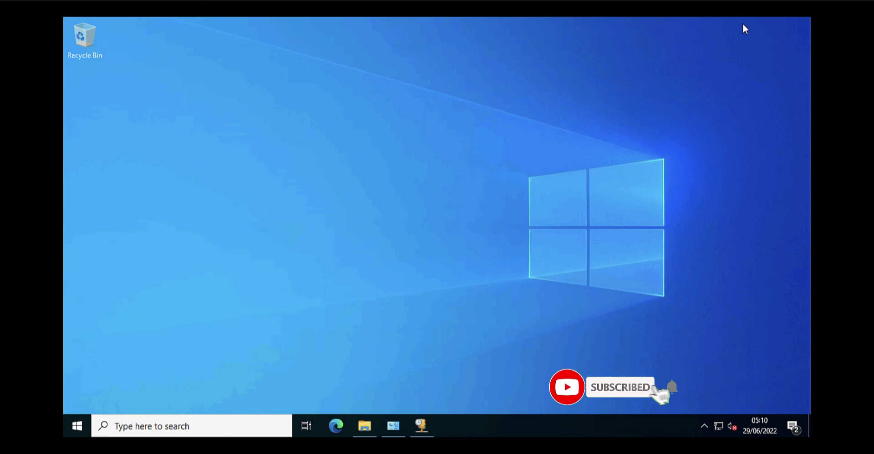